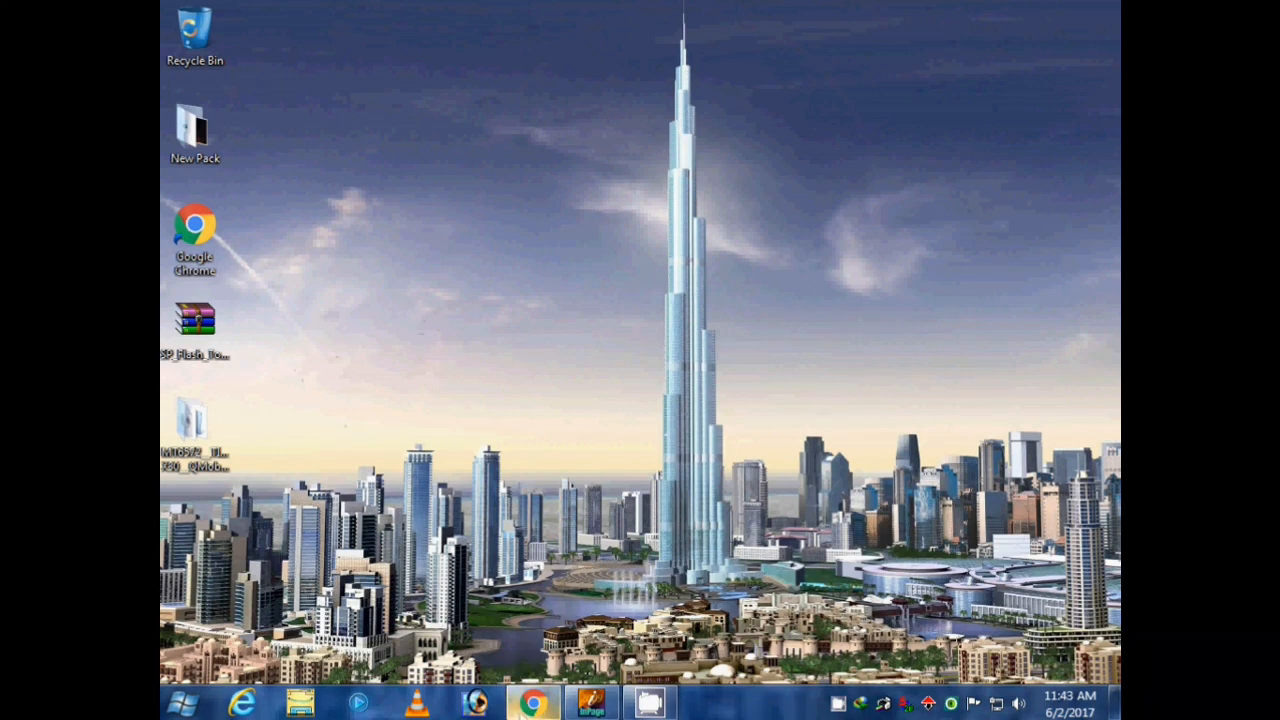
Step: Open the SP_Flash_Tool_v5.1524.00.000 archive from the desktop in WinRAR and enter the folder inside it
click(533, 703)
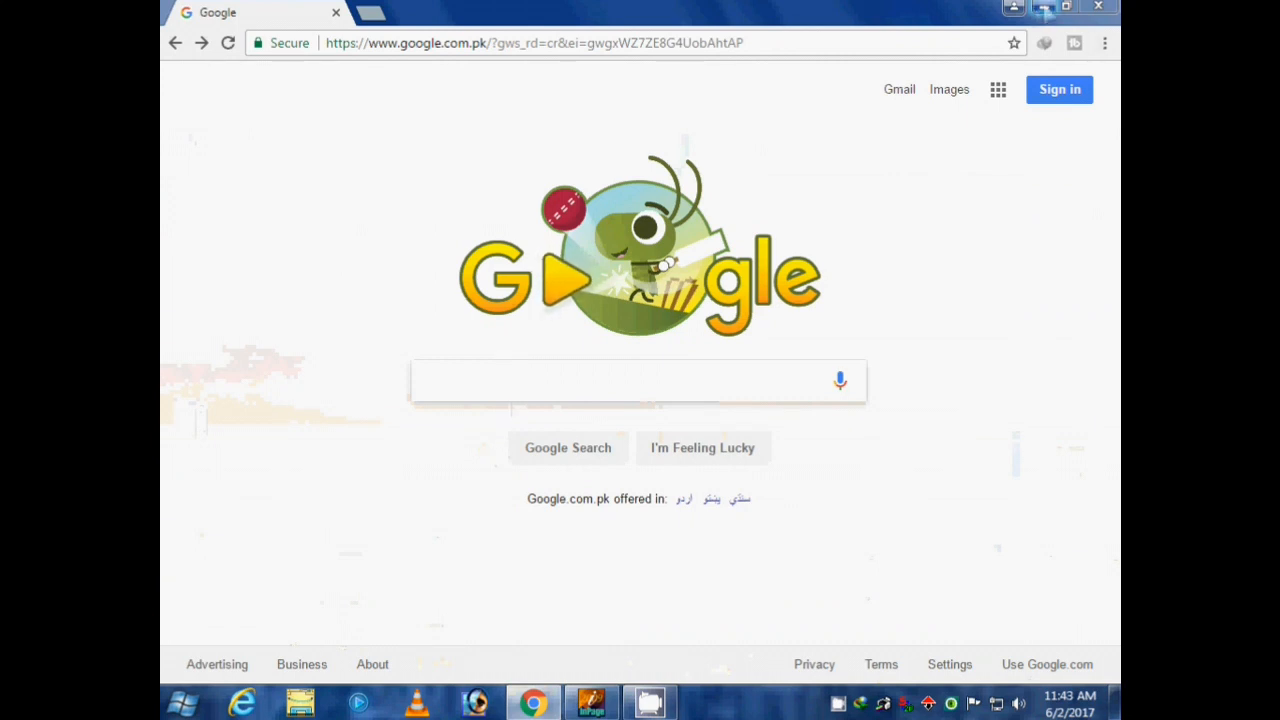
click(1044, 8)
click(195, 335)
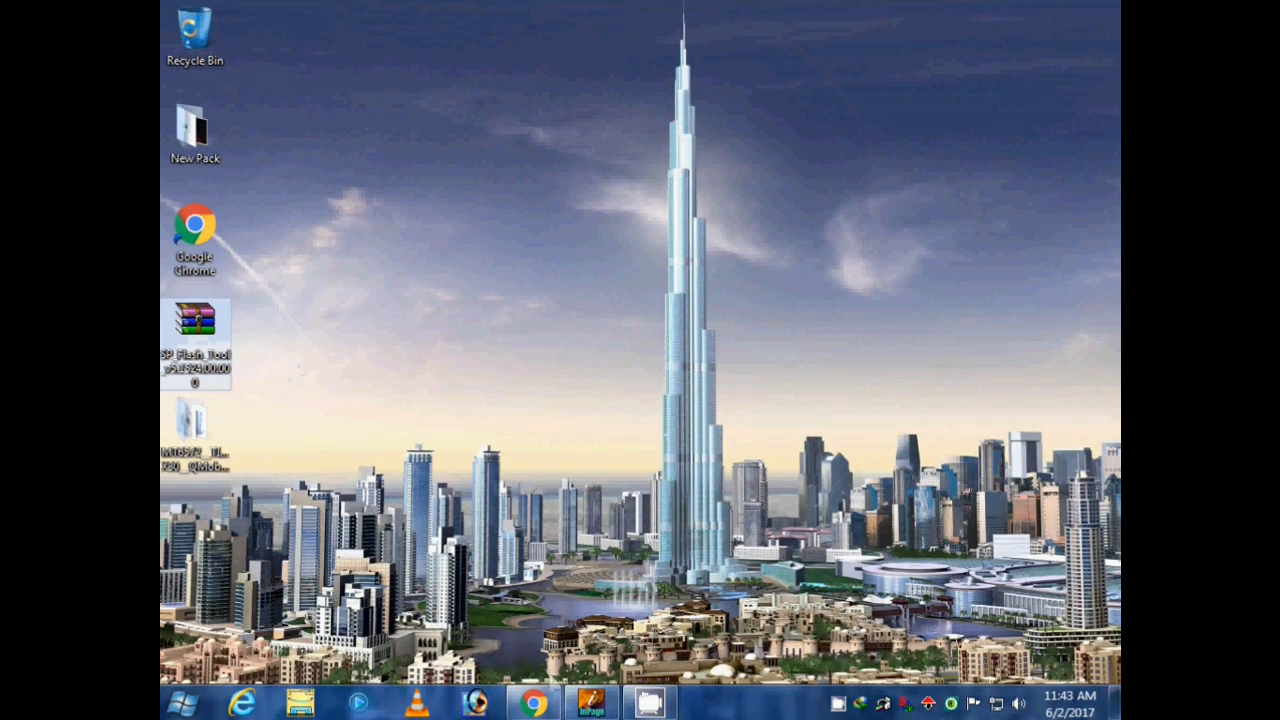
double_click(195, 338)
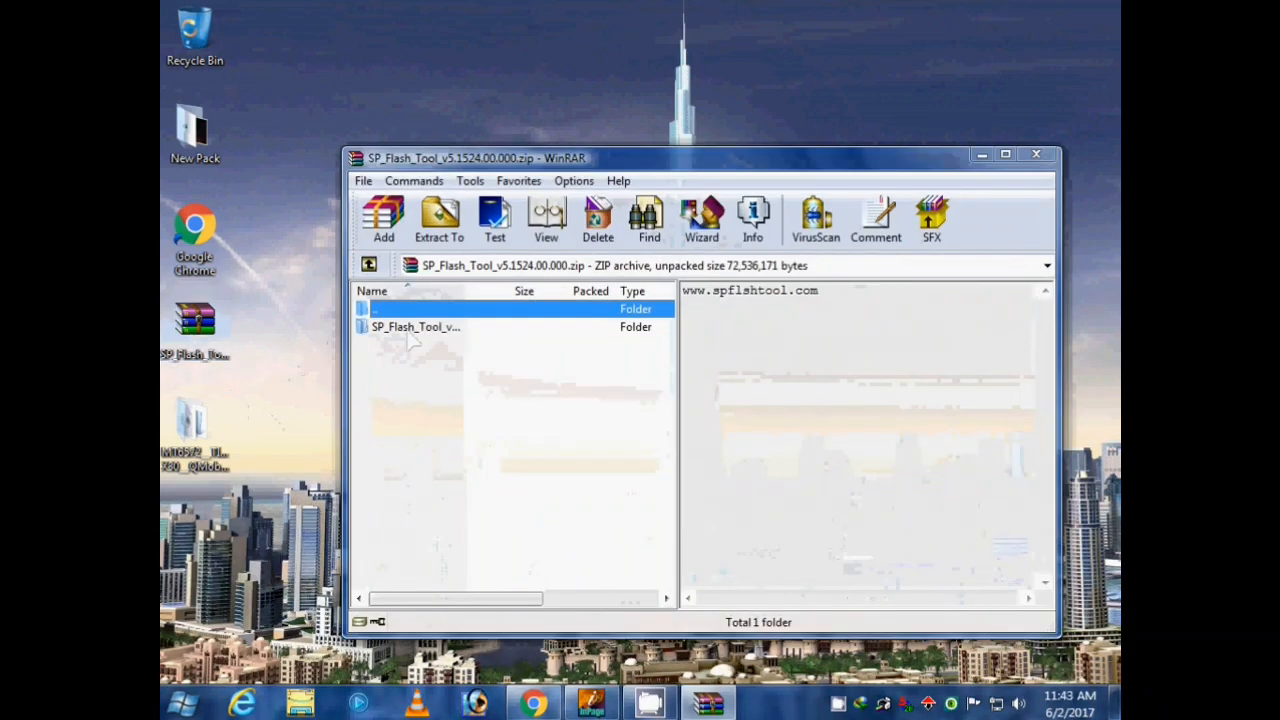
double_click(410, 328)
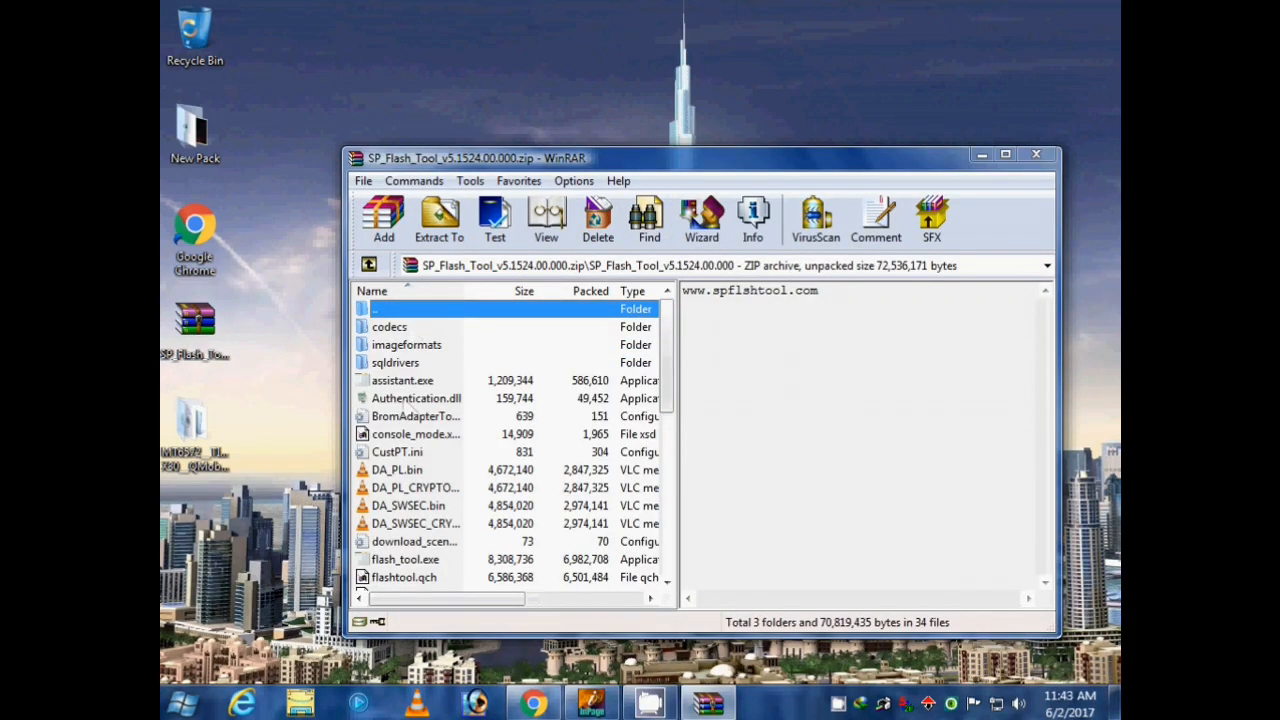
Step: Launch flash_tool.exe from the archive, then minimize the archive window and reposition the flash tool window
scroll(410, 405, down, 2)
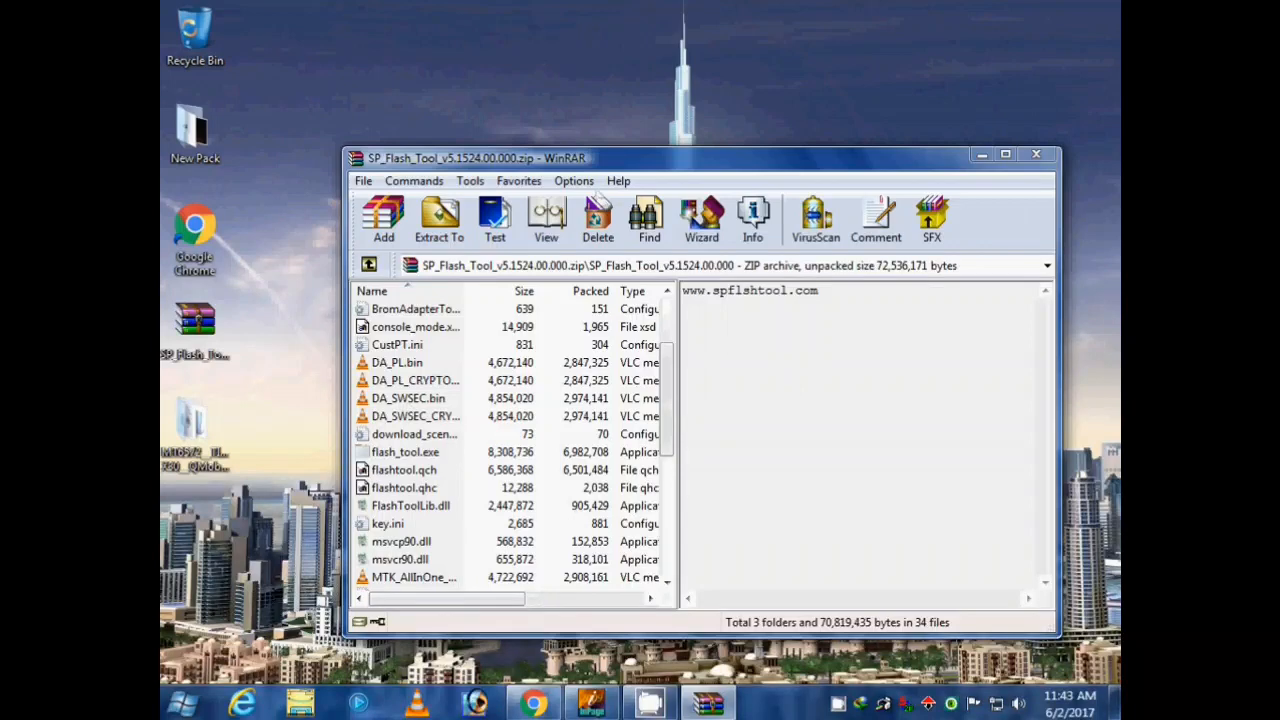
double_click(588, 164)
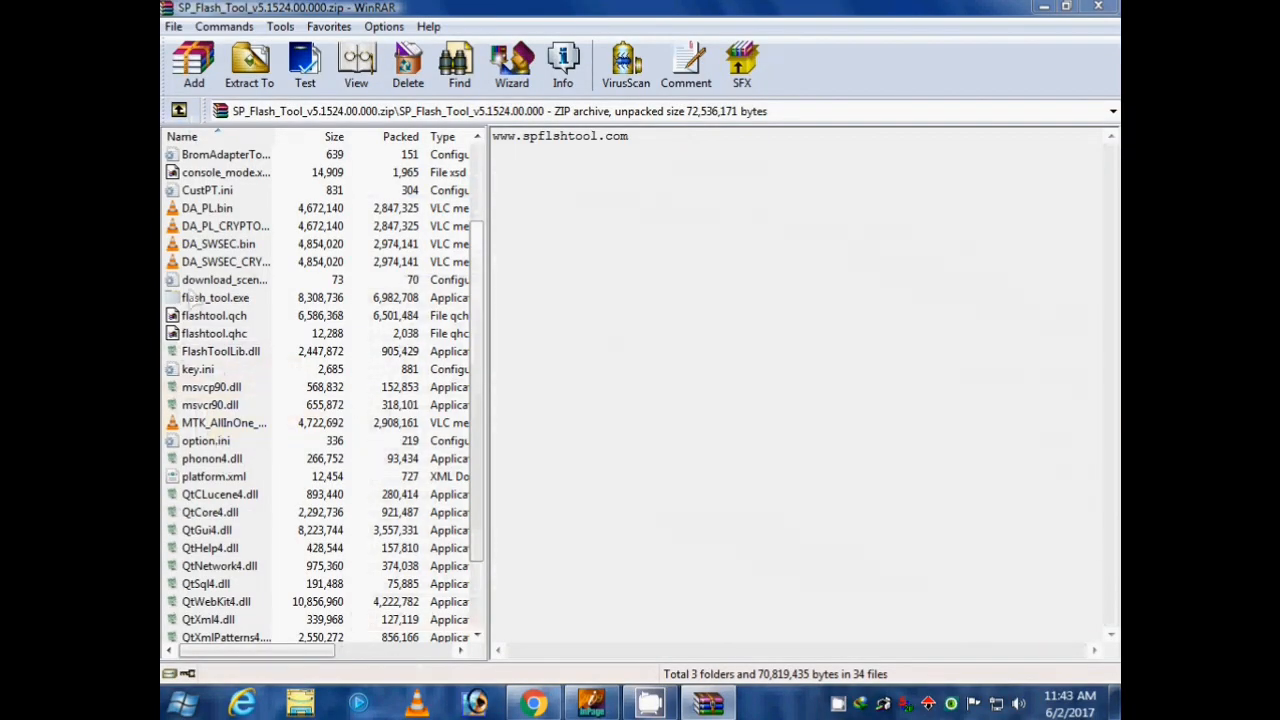
scroll(200, 298, down, 1)
double_click(212, 245)
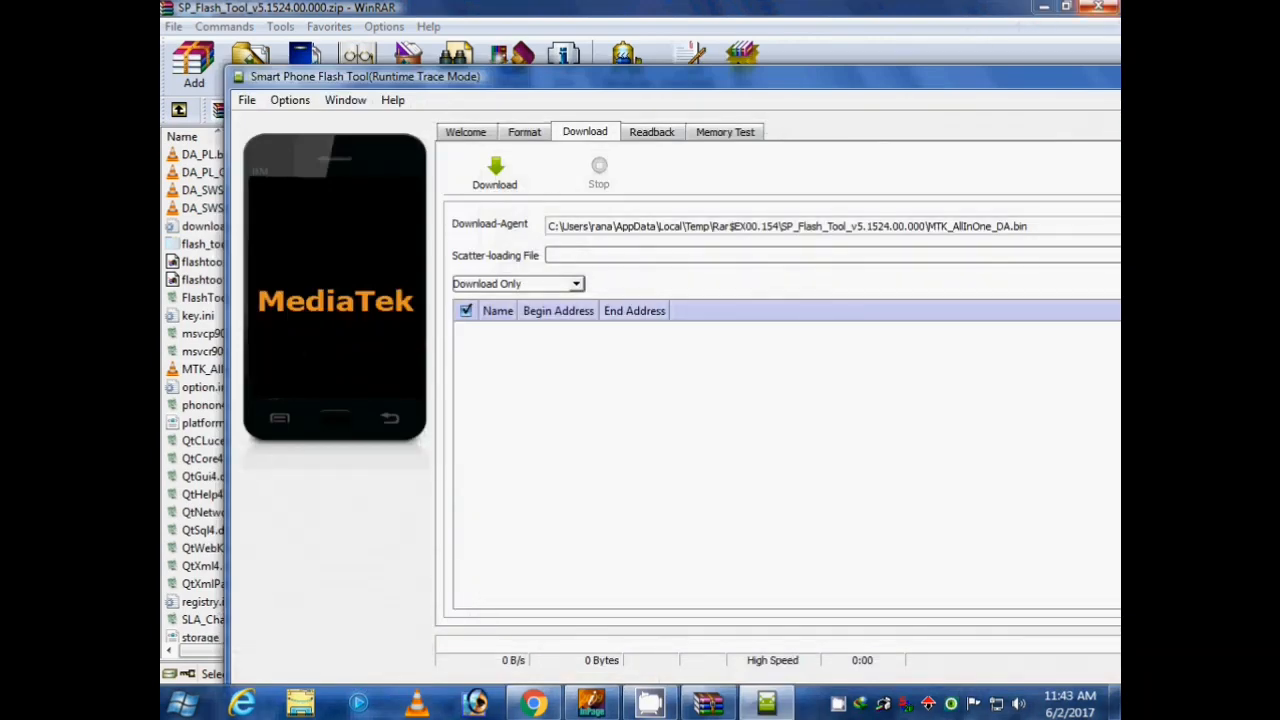
click(1042, 8)
drag(922, 84, 839, 70)
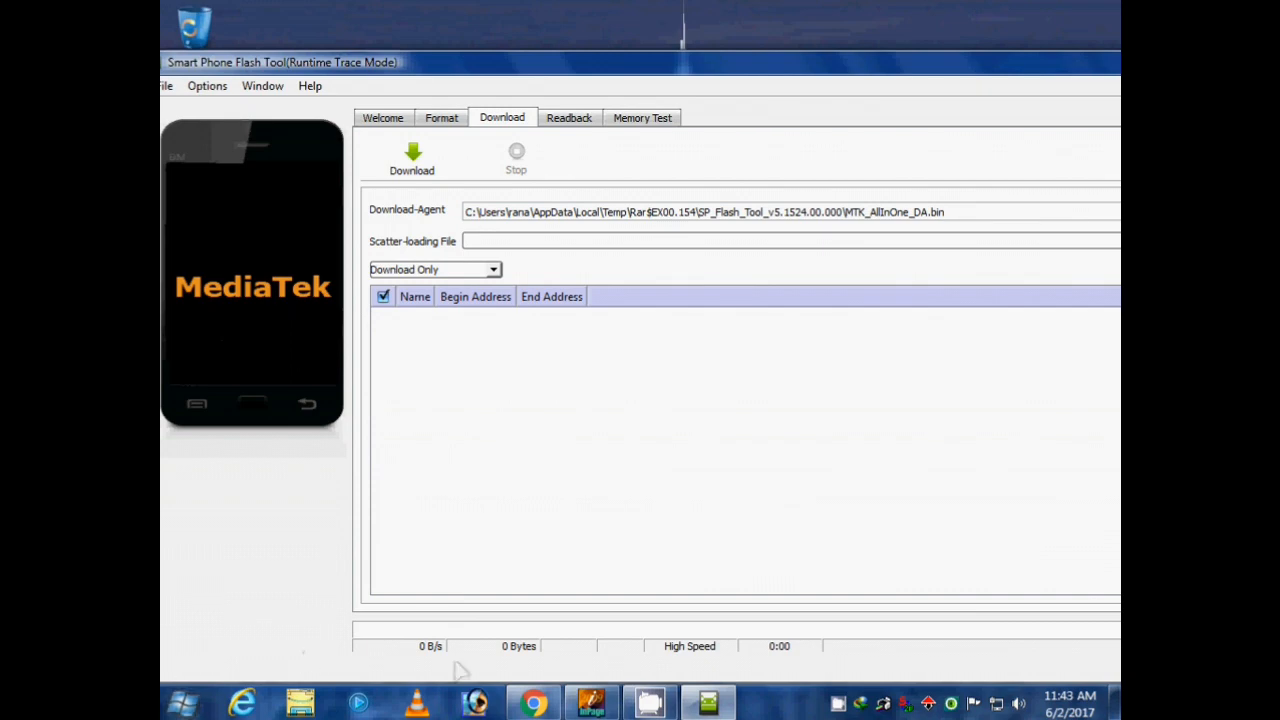
Step: Switch to Google Chrome and search Google for "x30 flash file"
click(533, 703)
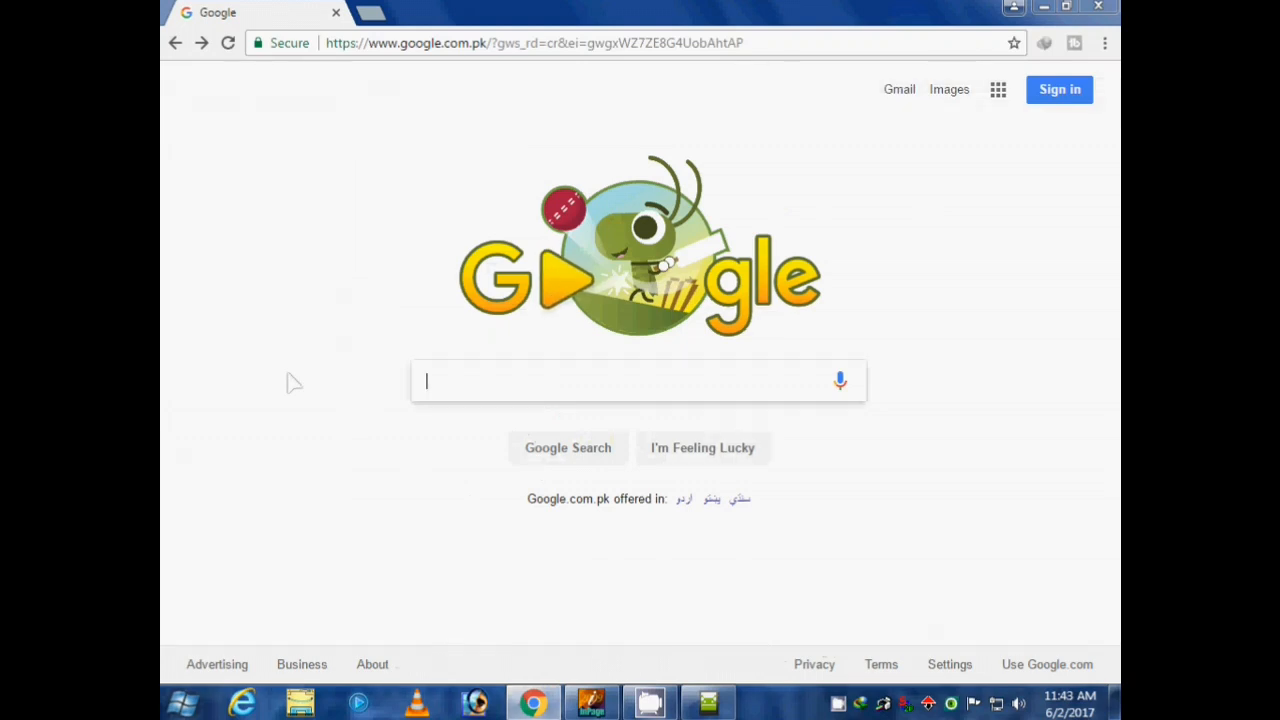
text(x)
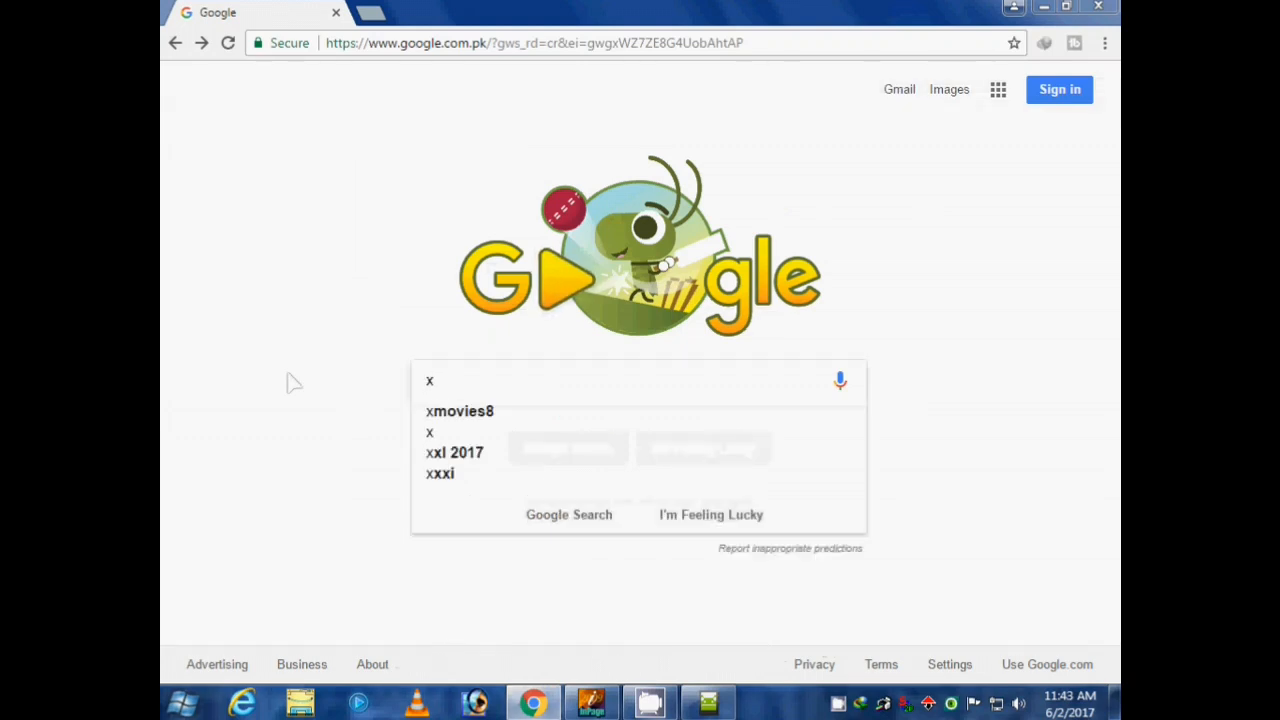
text(30 )
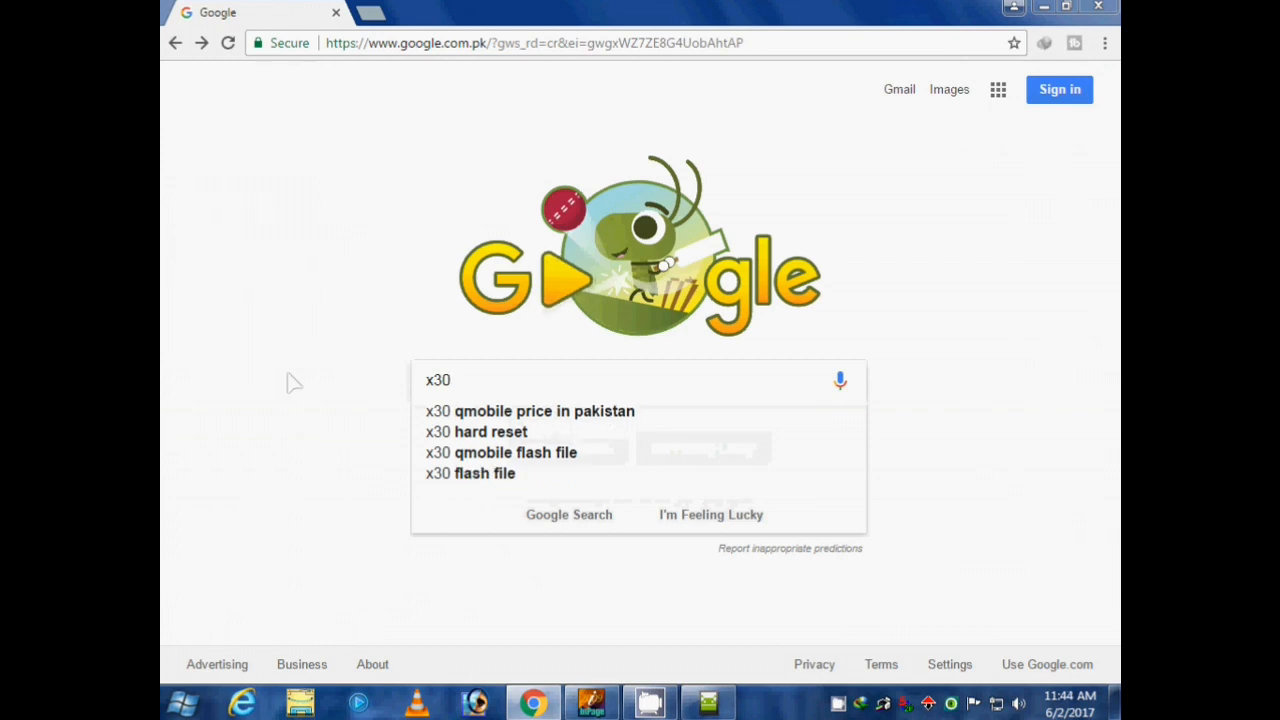
text(flash)
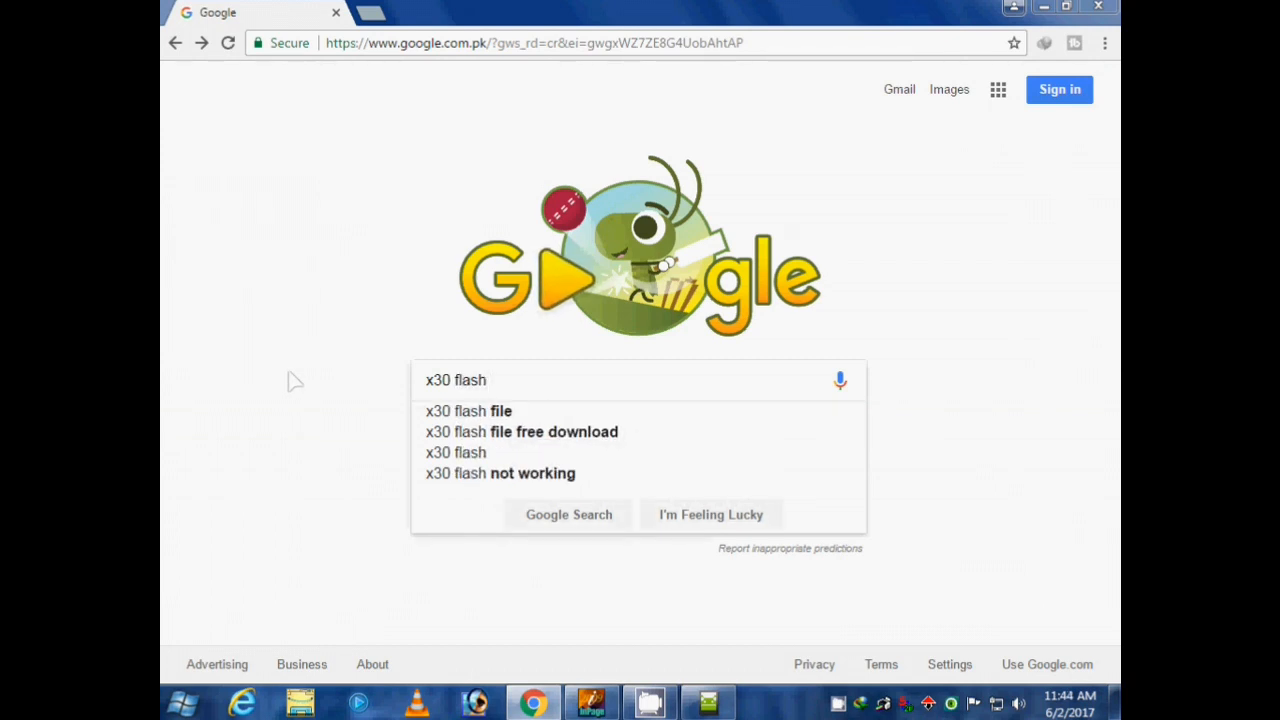
key(Down)
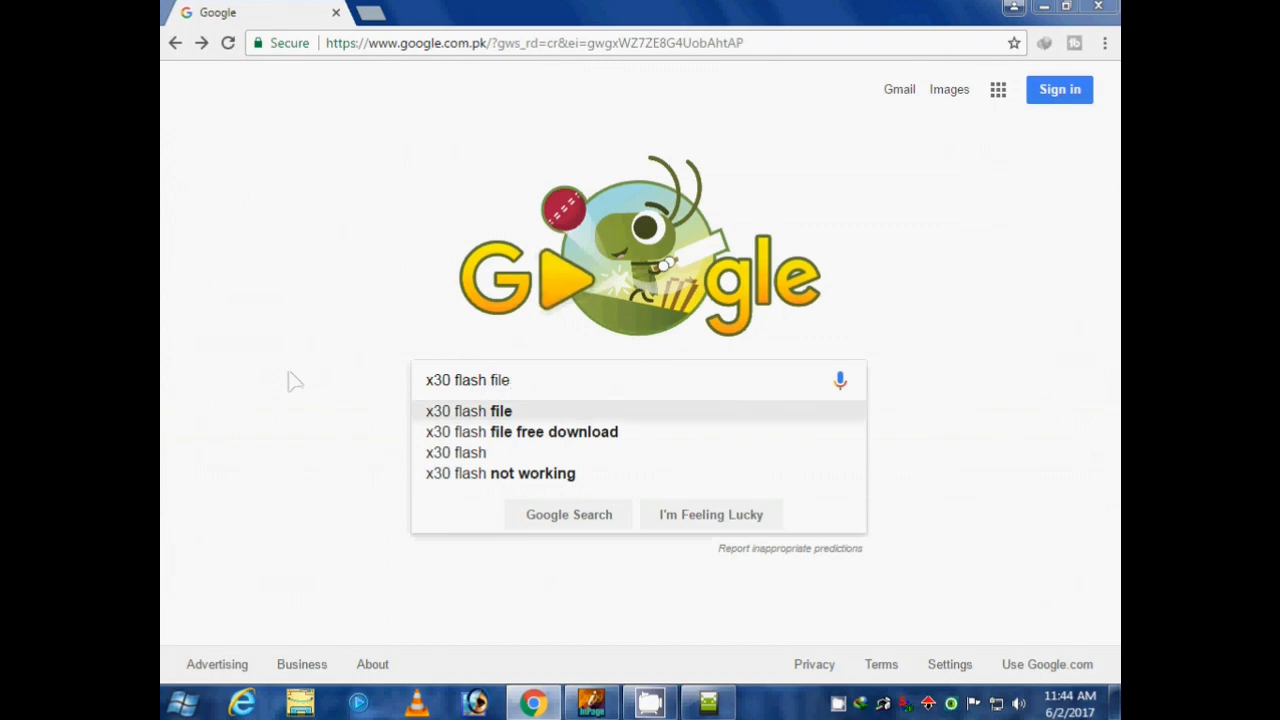
key(Return)
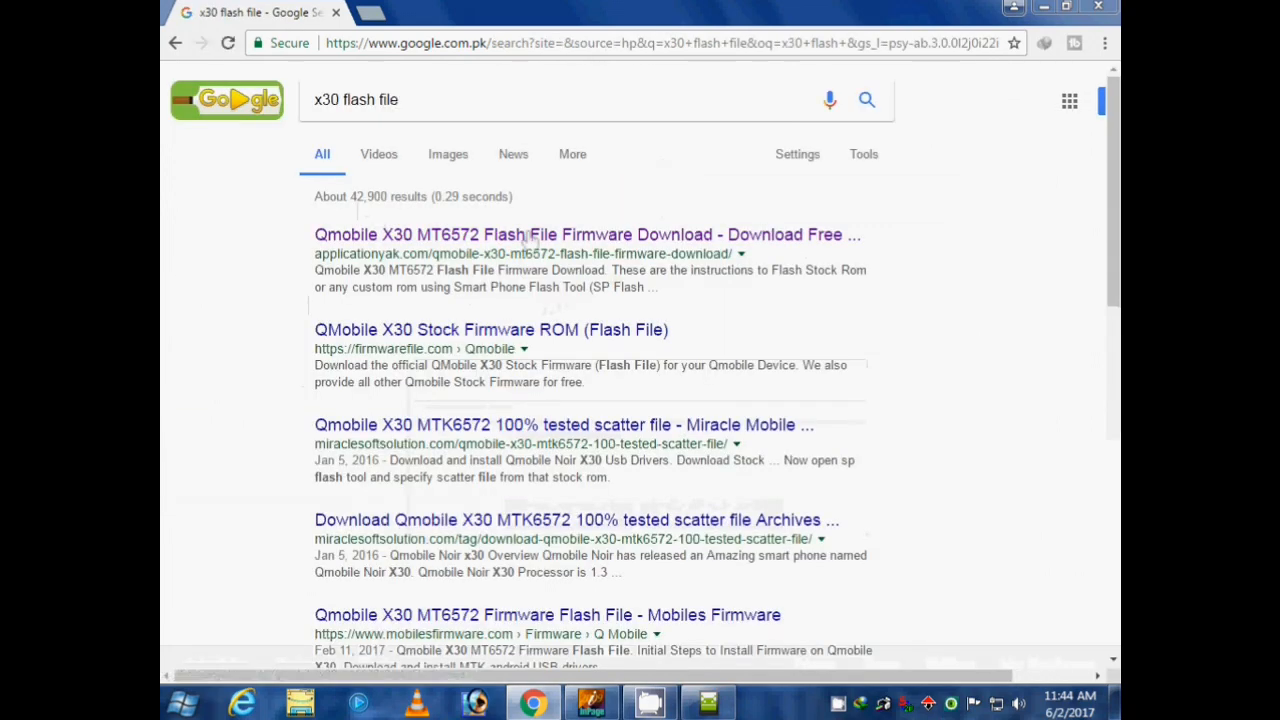
Step: Open the applicationyak.com result for the Qmobile X30 MT6572 flash file and locate its firmware download link
scroll(690, 365, down, 5)
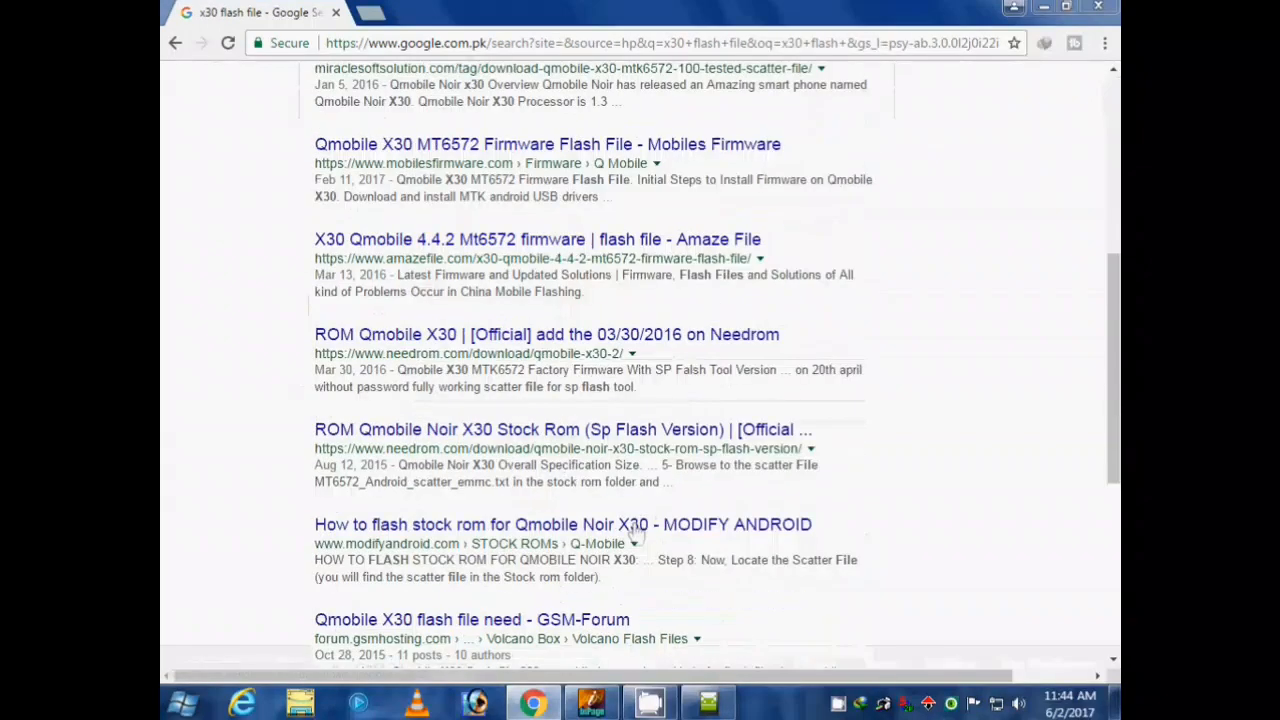
scroll(633, 541, up, 5)
click(718, 236)
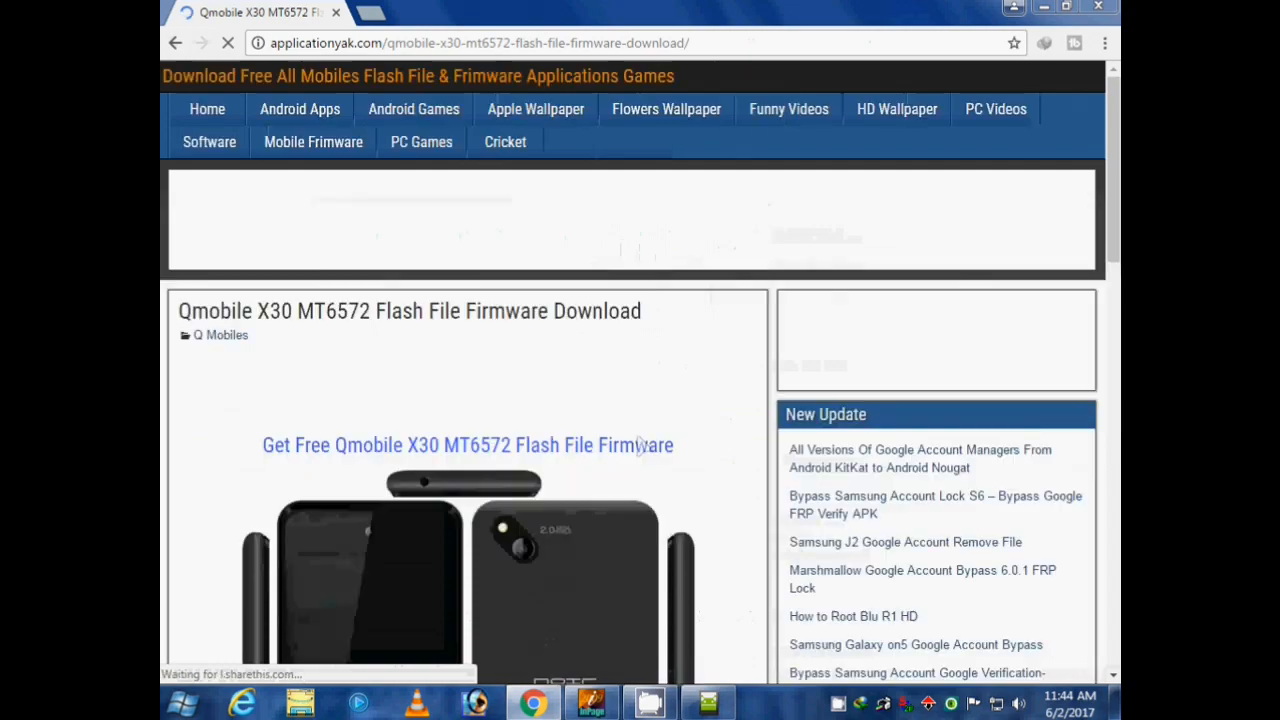
scroll(638, 445, down, 10)
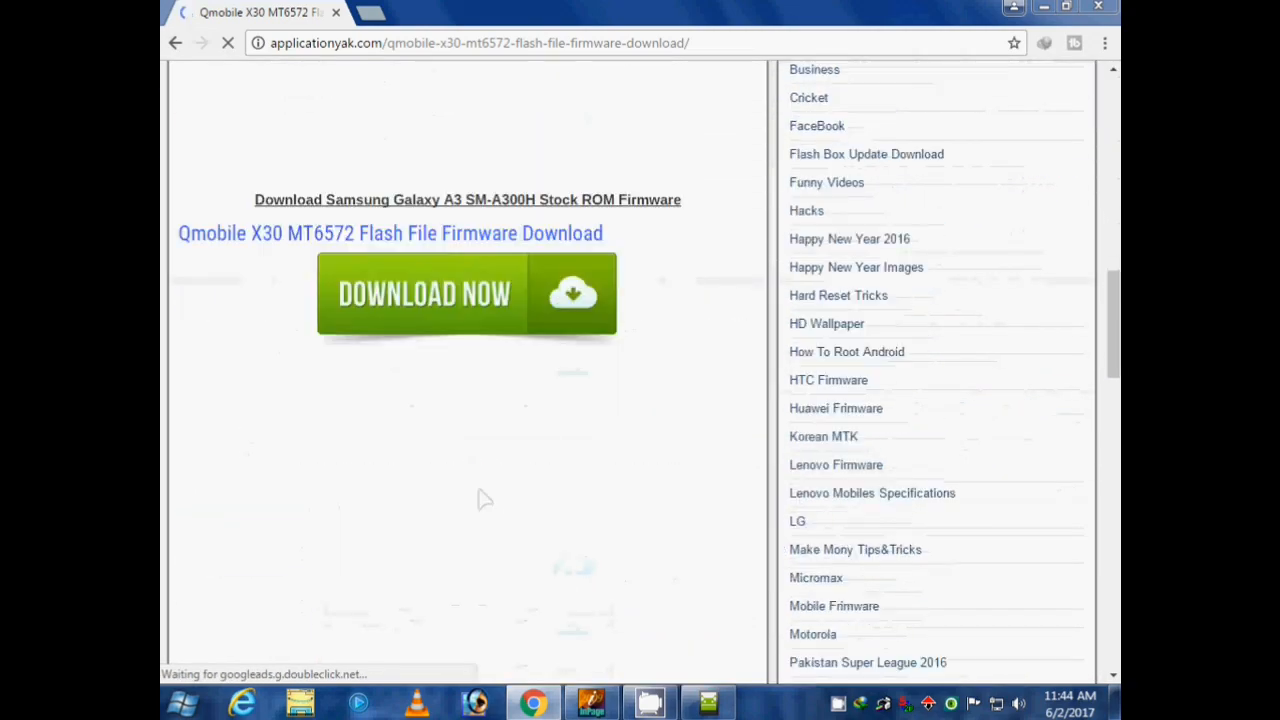
scroll(478, 495, up, 5)
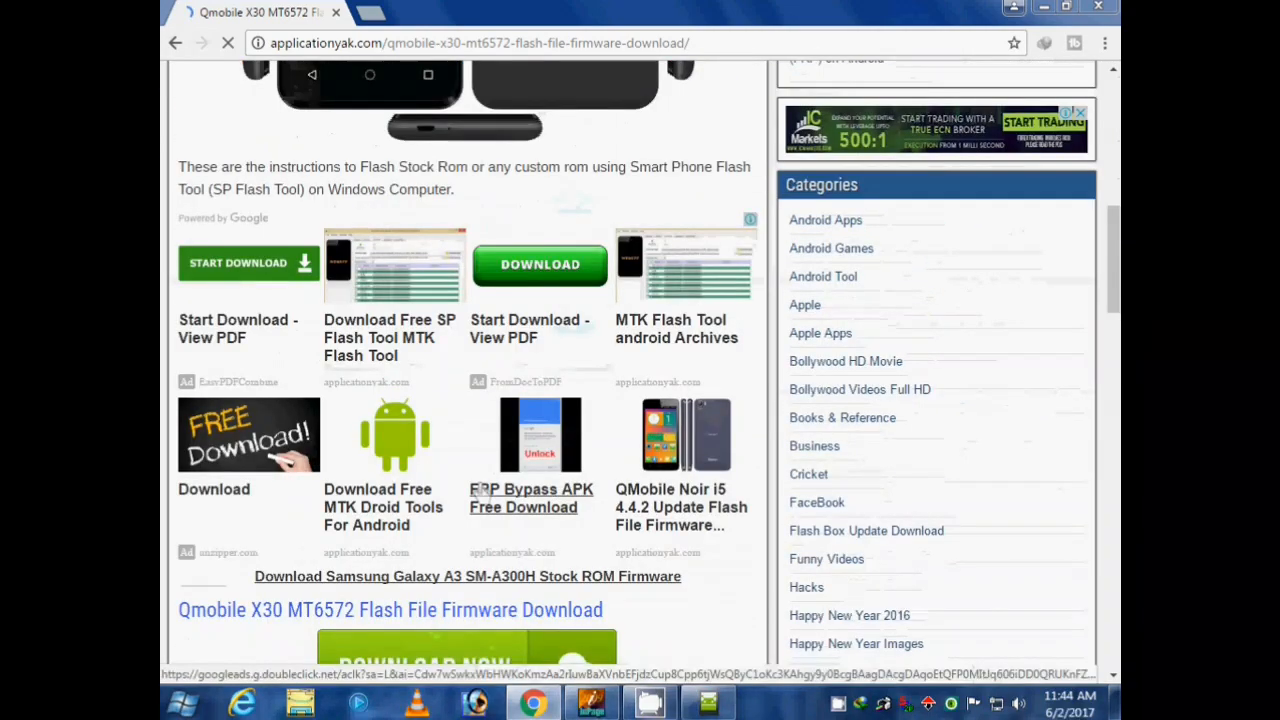
scroll(480, 490, up, 7)
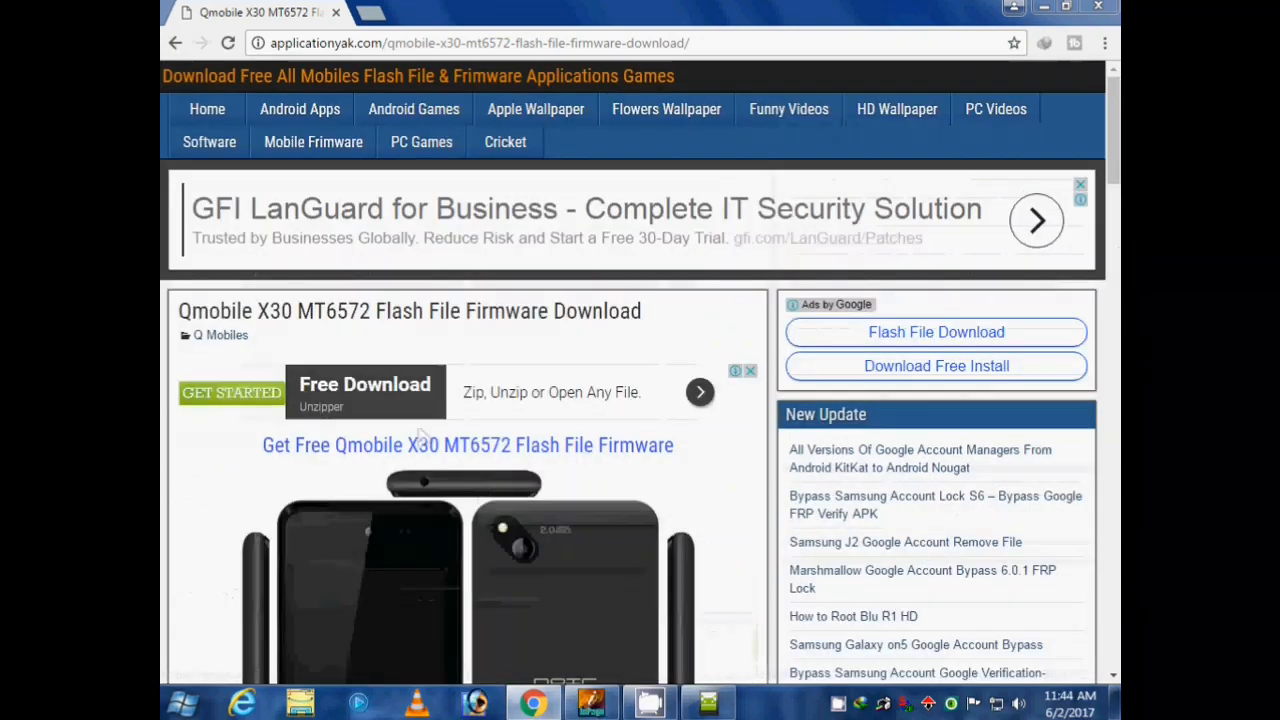
scroll(420, 435, down, 10)
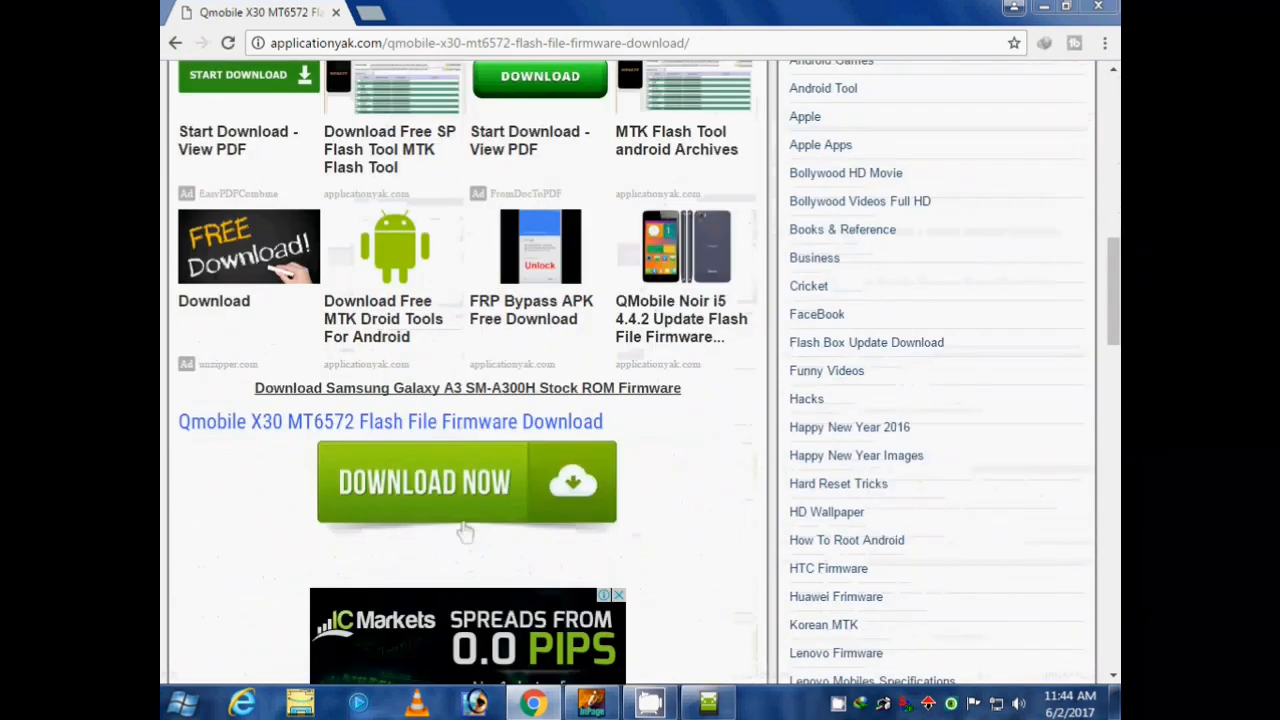
click(458, 500)
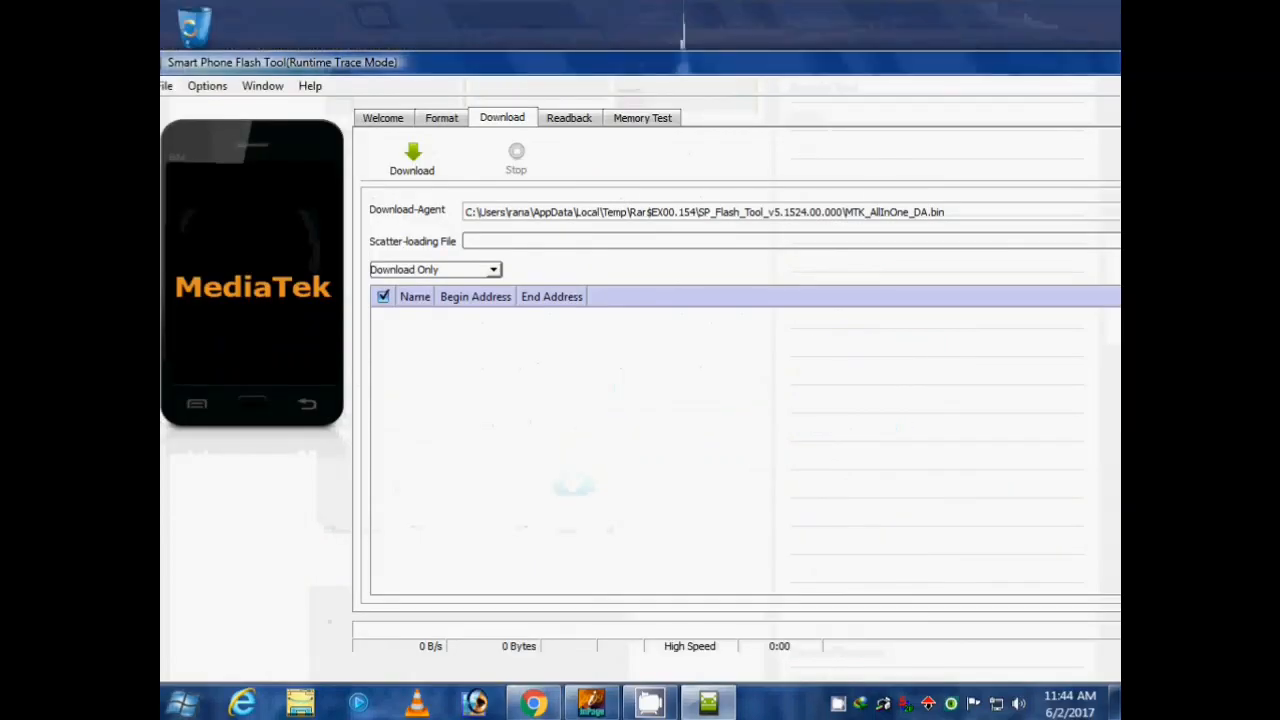
Step: Extract the MT6572 QMobile X30 firmware archive from the Downloads folder to the Desktop
click(182, 703)
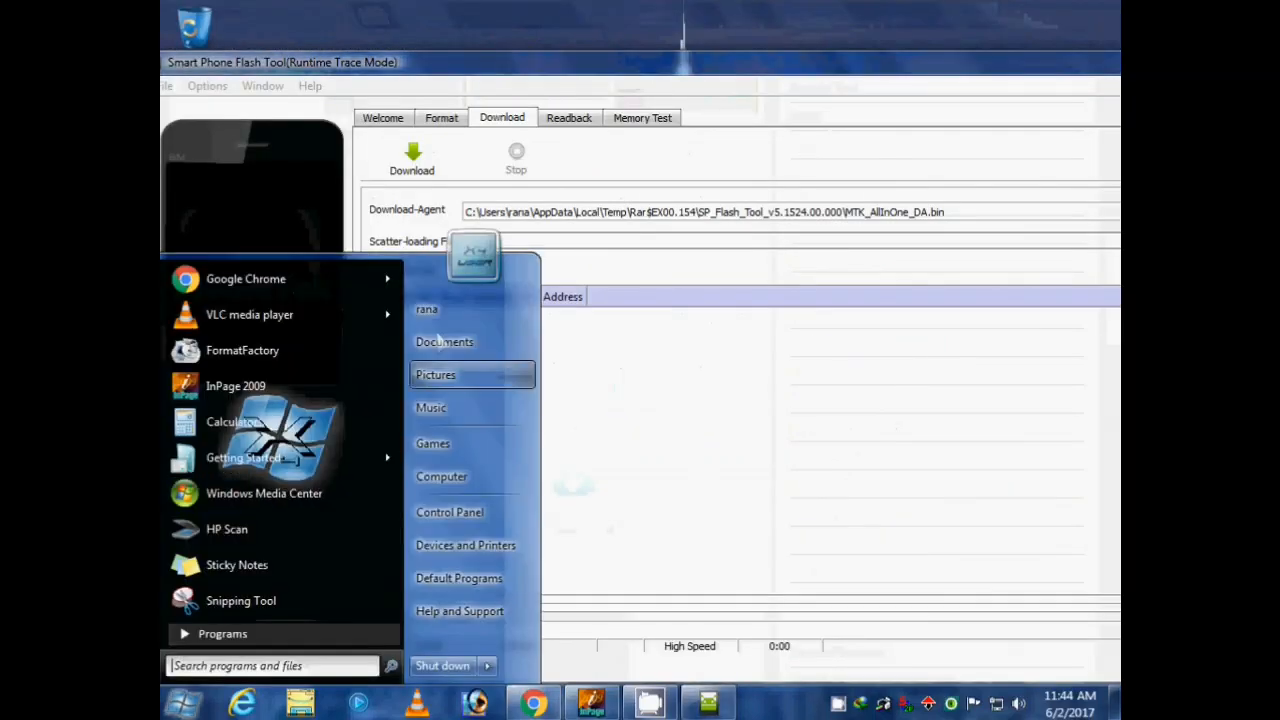
click(448, 313)
double_click(567, 115)
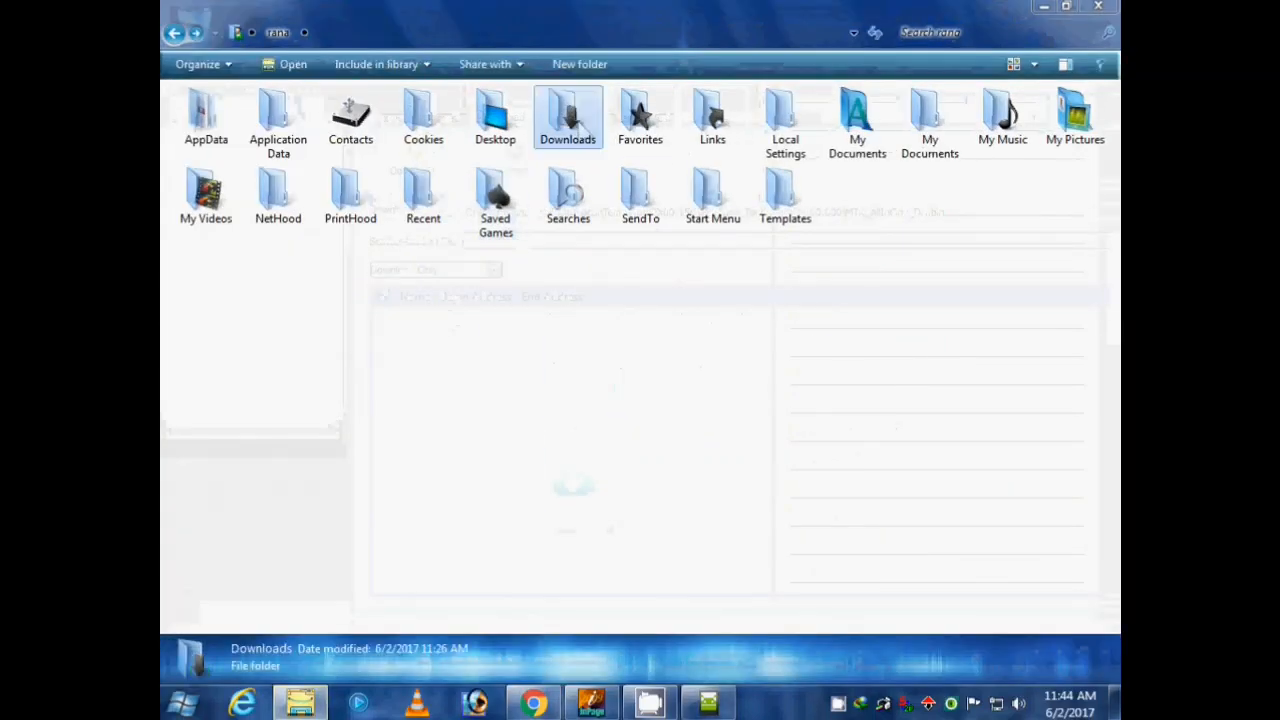
right_click(748, 168)
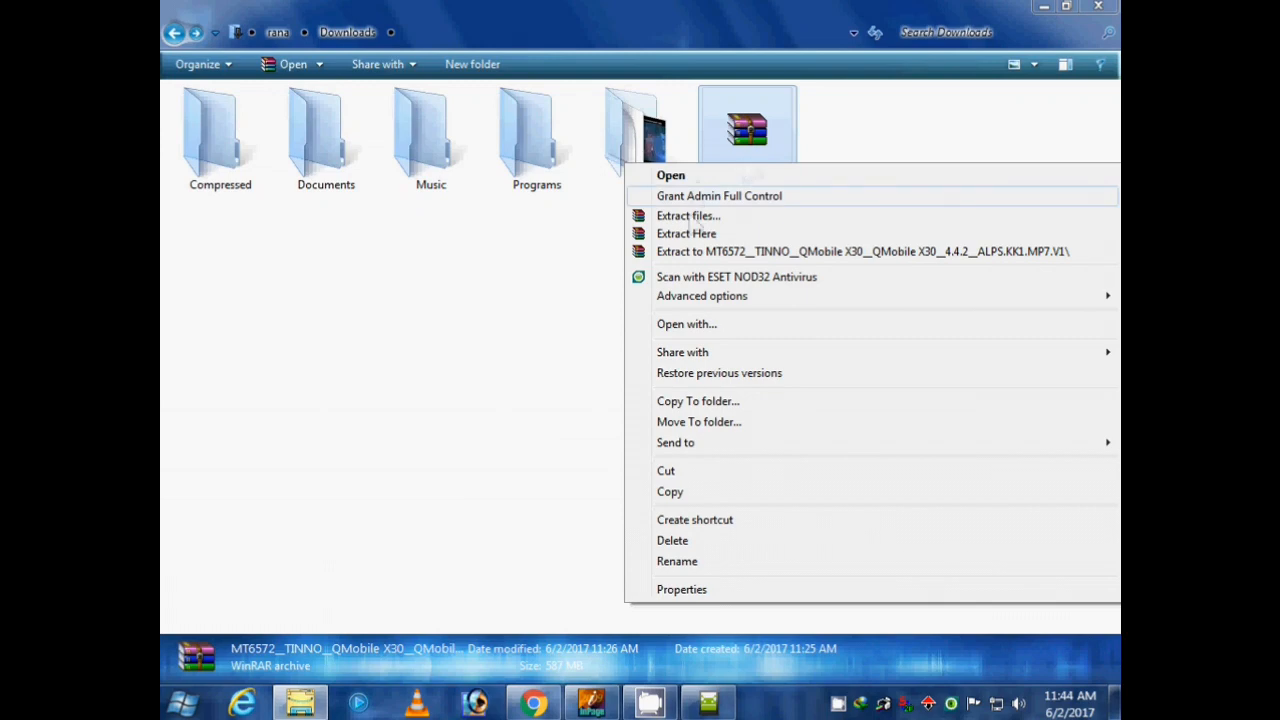
click(690, 215)
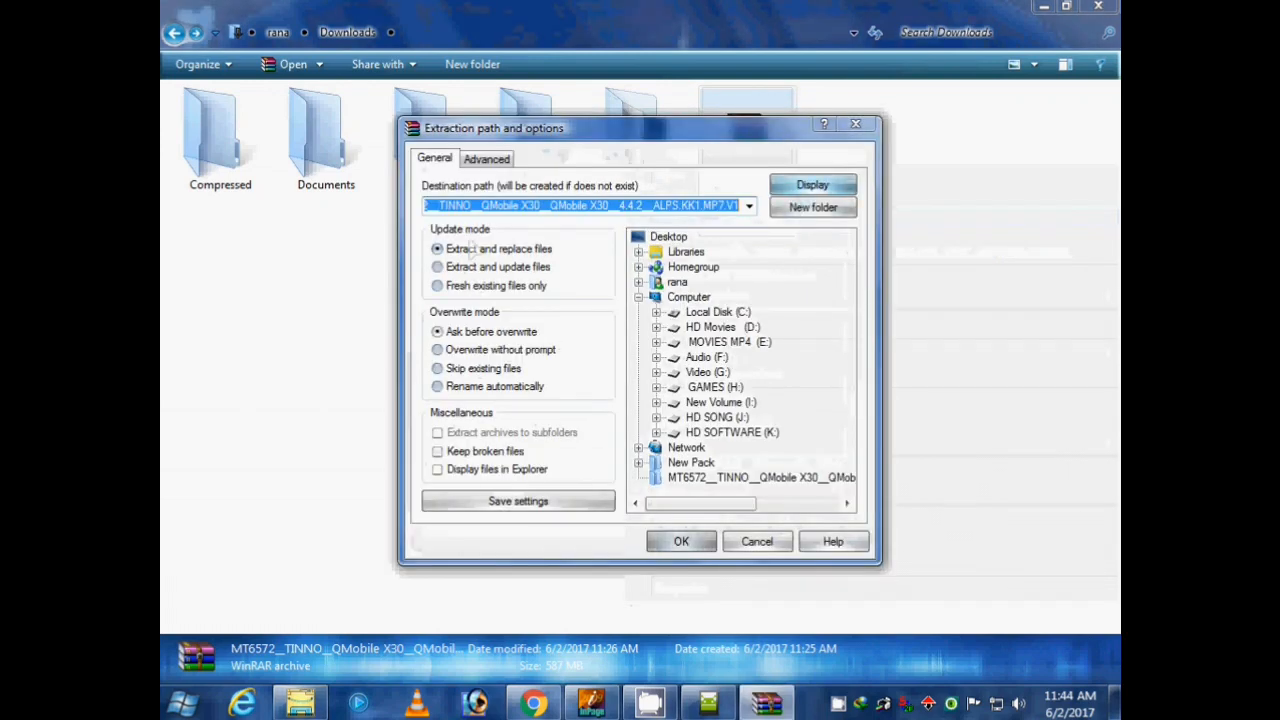
click(667, 237)
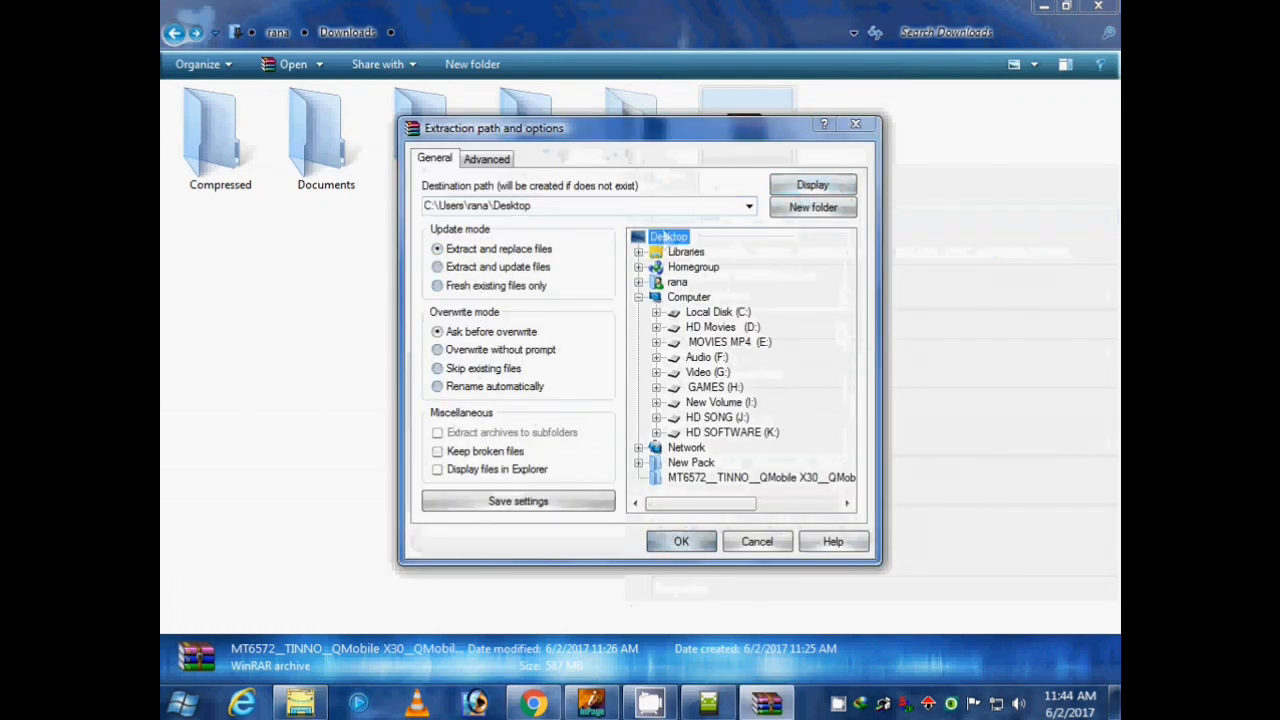
click(682, 543)
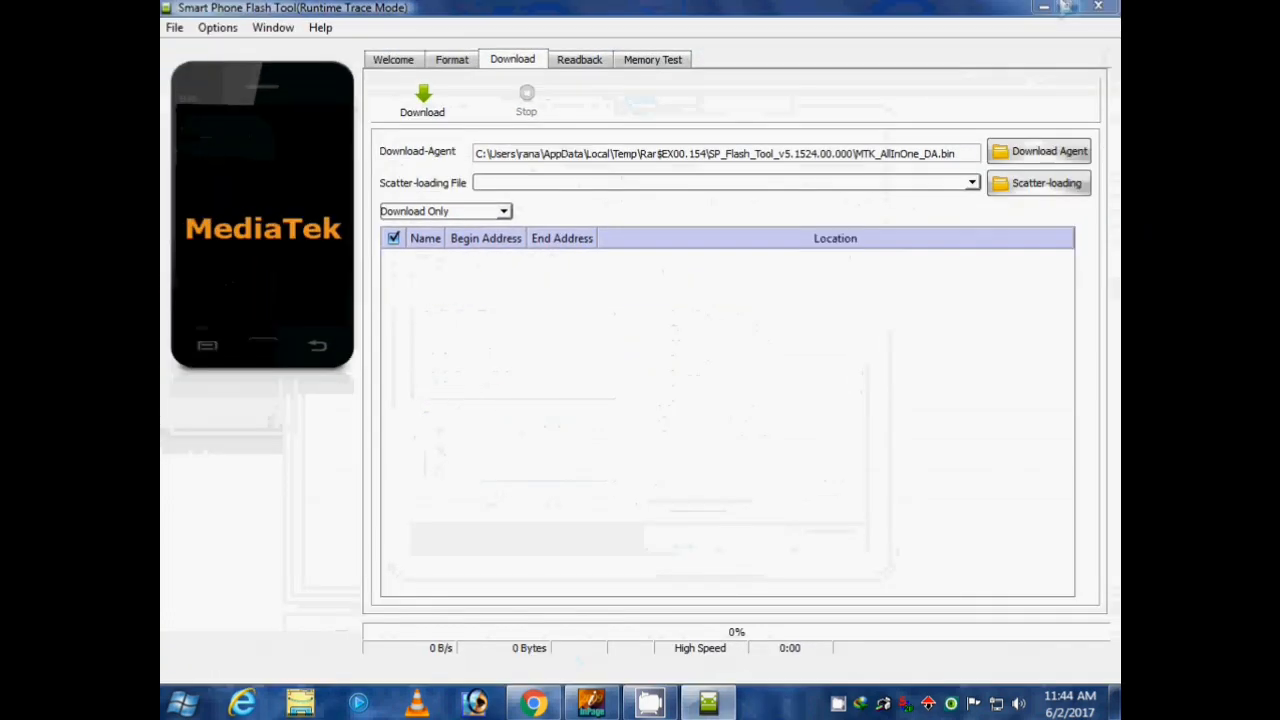
Step: Check the desktop for the SP Flash Tool archive and the extracted QMobile X30 firmware folder
click(1042, 8)
mouse_move(180, 438)
mouse_down()
mouse_move(224, 468)
mouse_move(183, 444)
mouse_up()
click(446, 398)
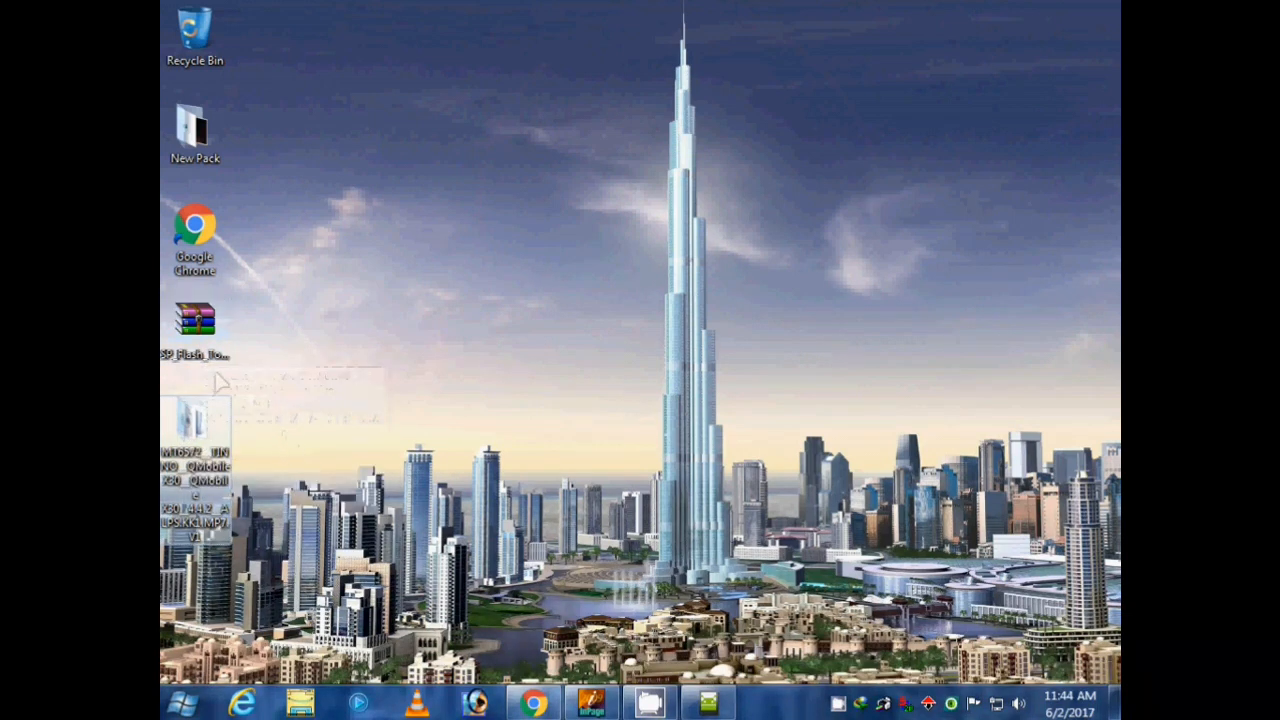
click(198, 335)
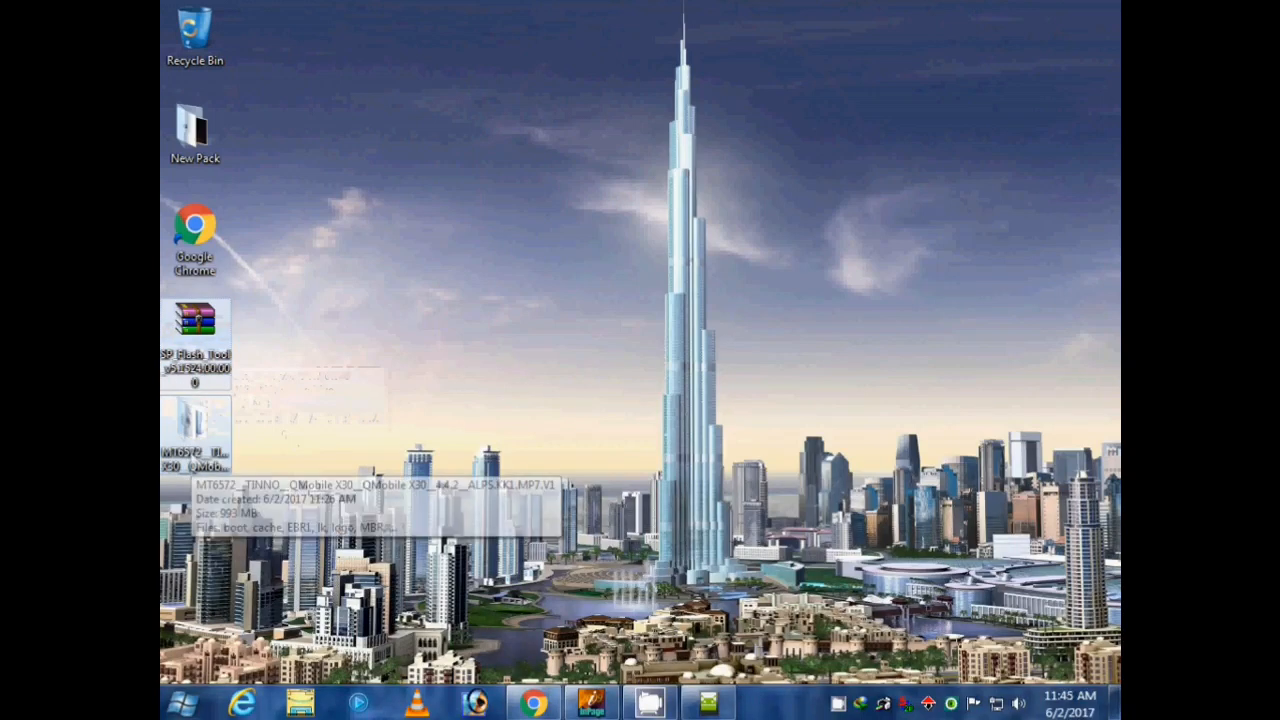
click(194, 425)
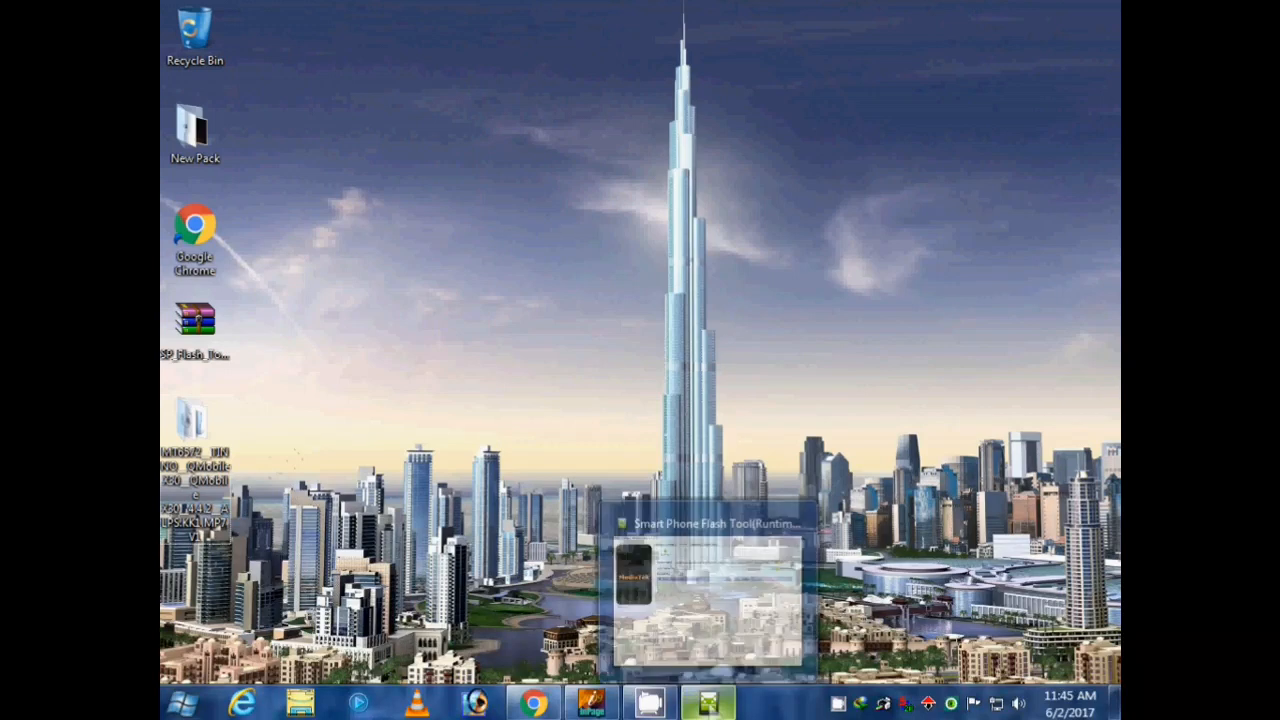
Step: Switch to Smart Phone Flash Tool and load MT6572_Android_scatter from the desktop's QMobile X30 firmware folder as the scatter-loading file
click(708, 703)
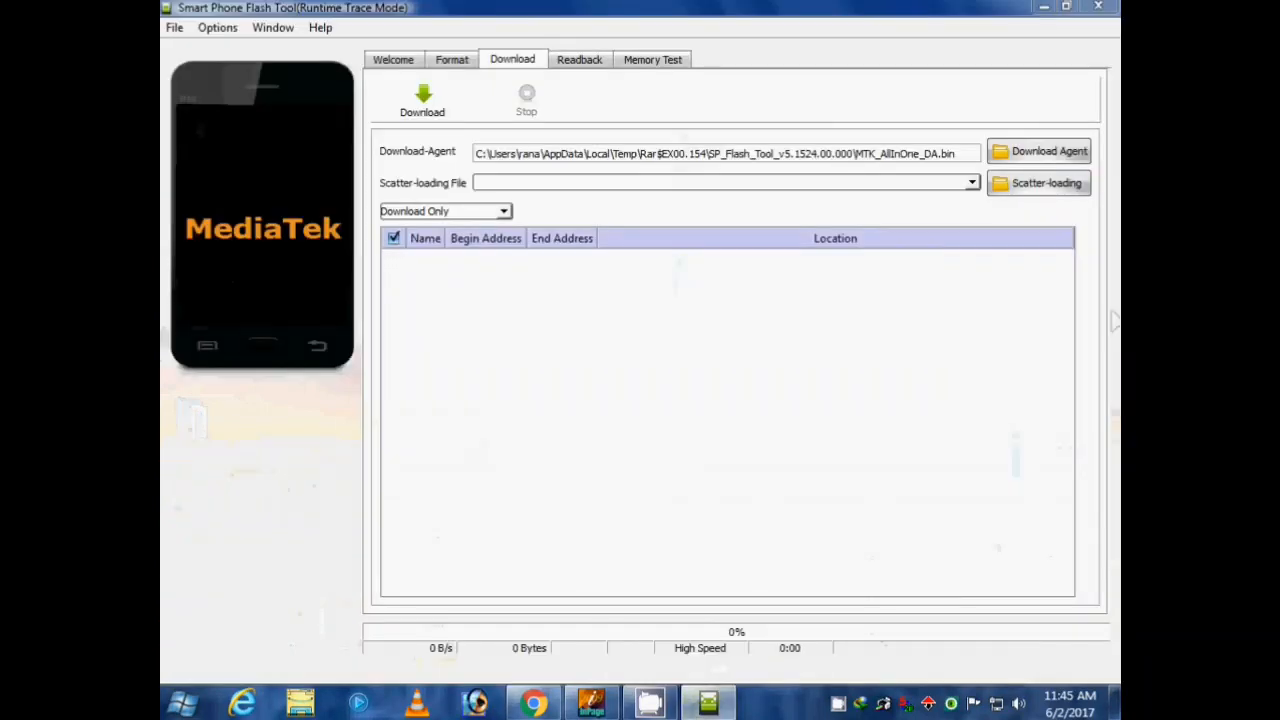
click(1052, 192)
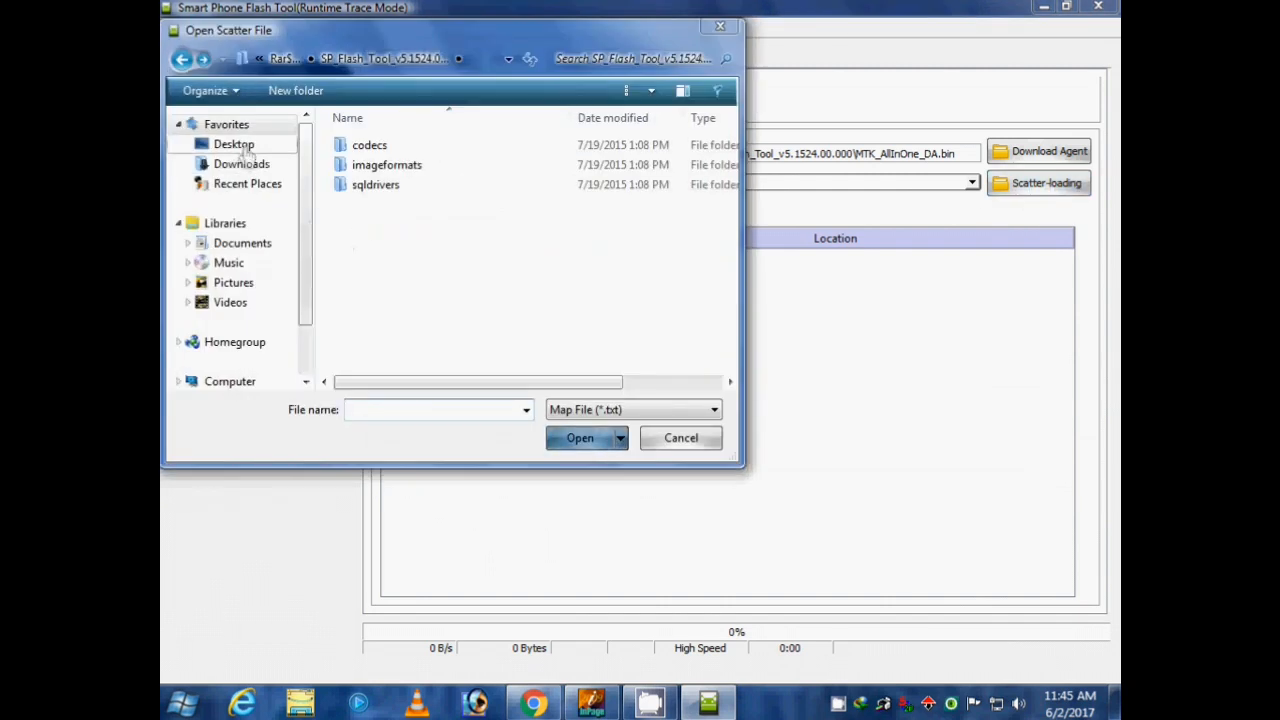
click(240, 145)
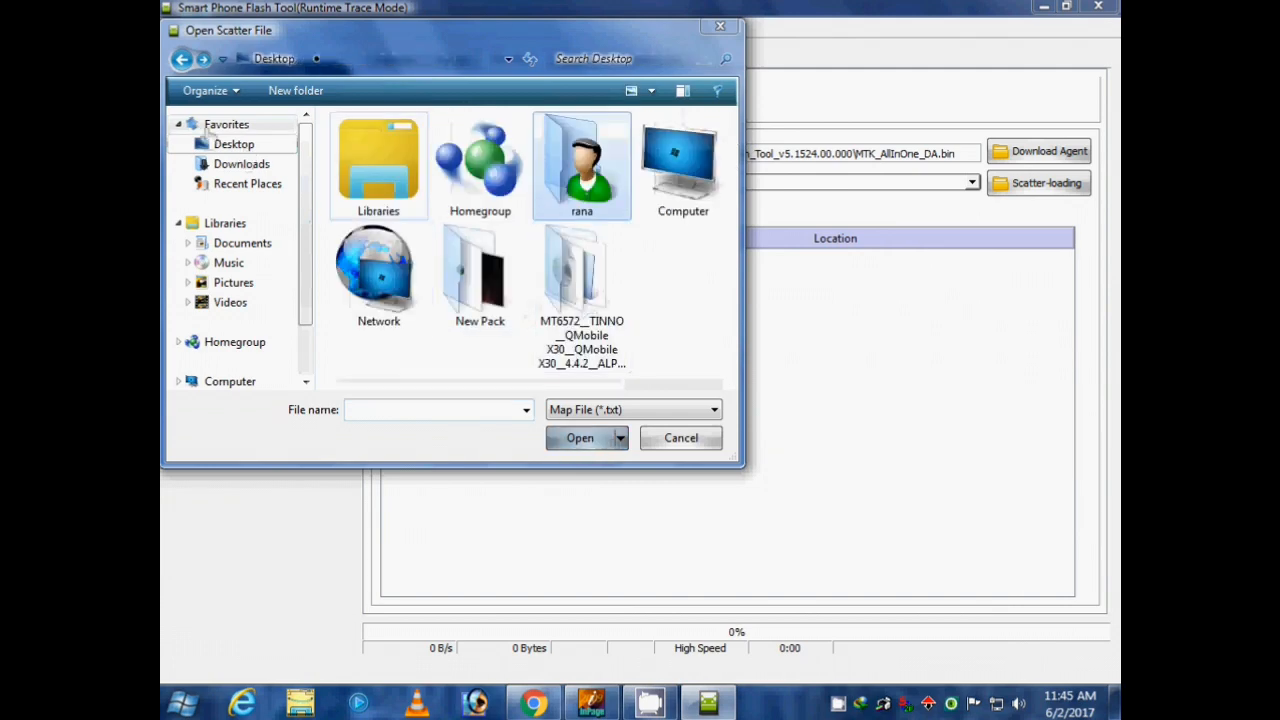
double_click(575, 300)
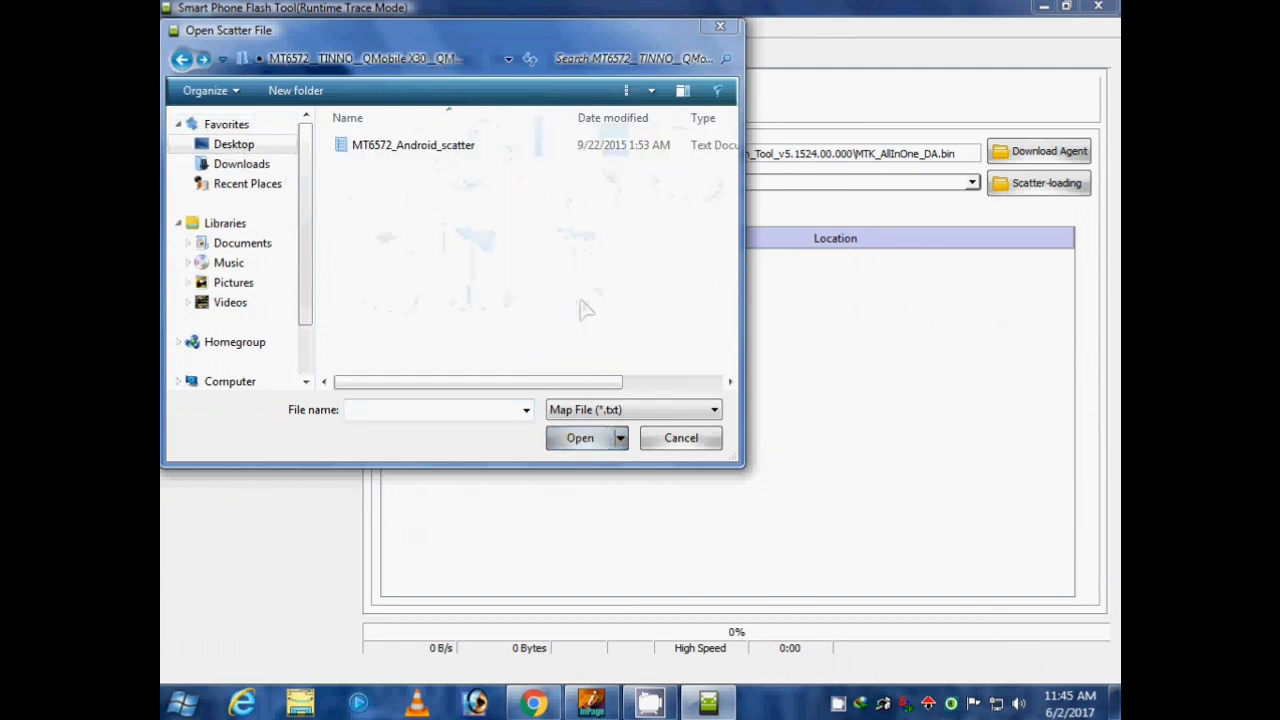
double_click(410, 145)
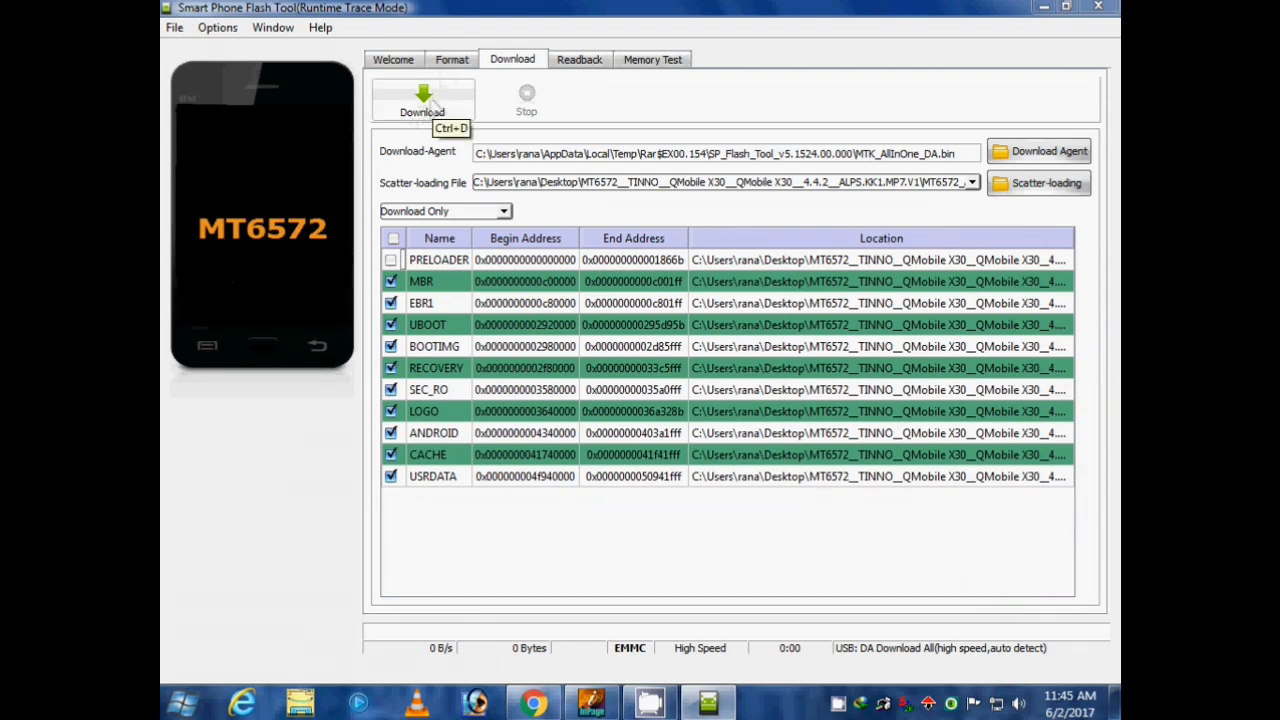
Step: Start downloading the loaded MT6572 firmware to the phone and view the connected device's driver installation status
click(434, 104)
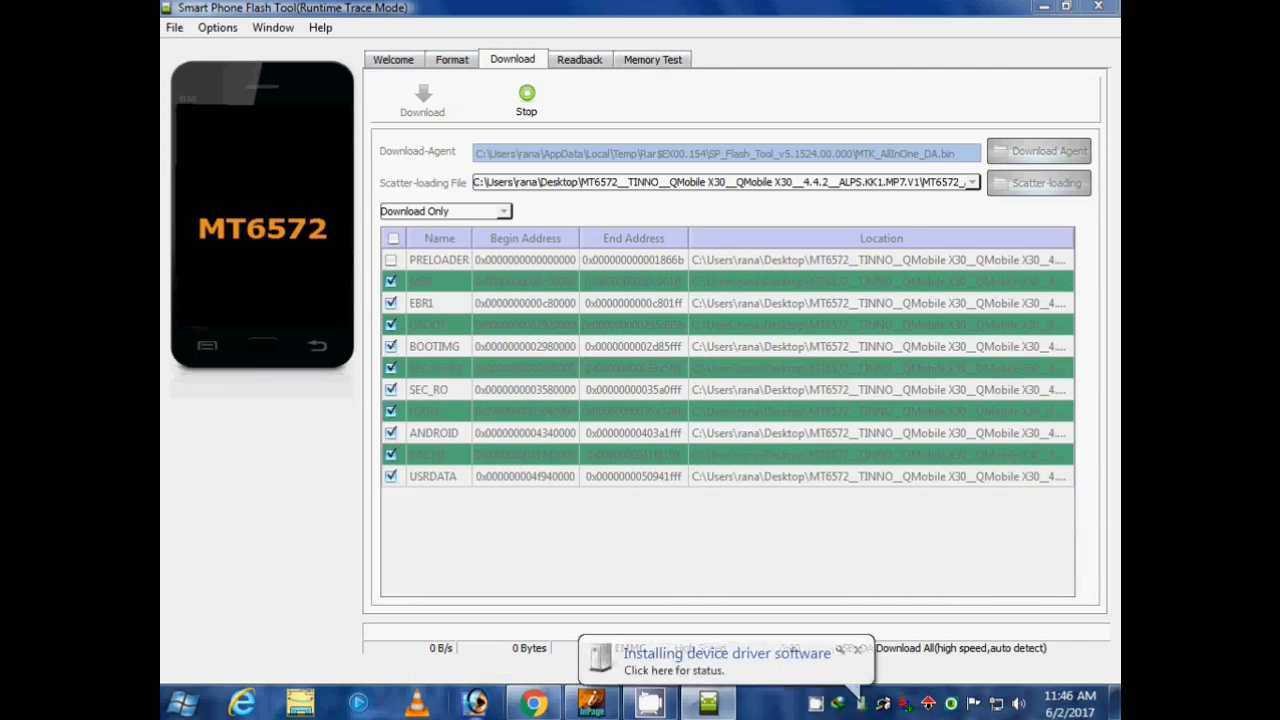
click(733, 671)
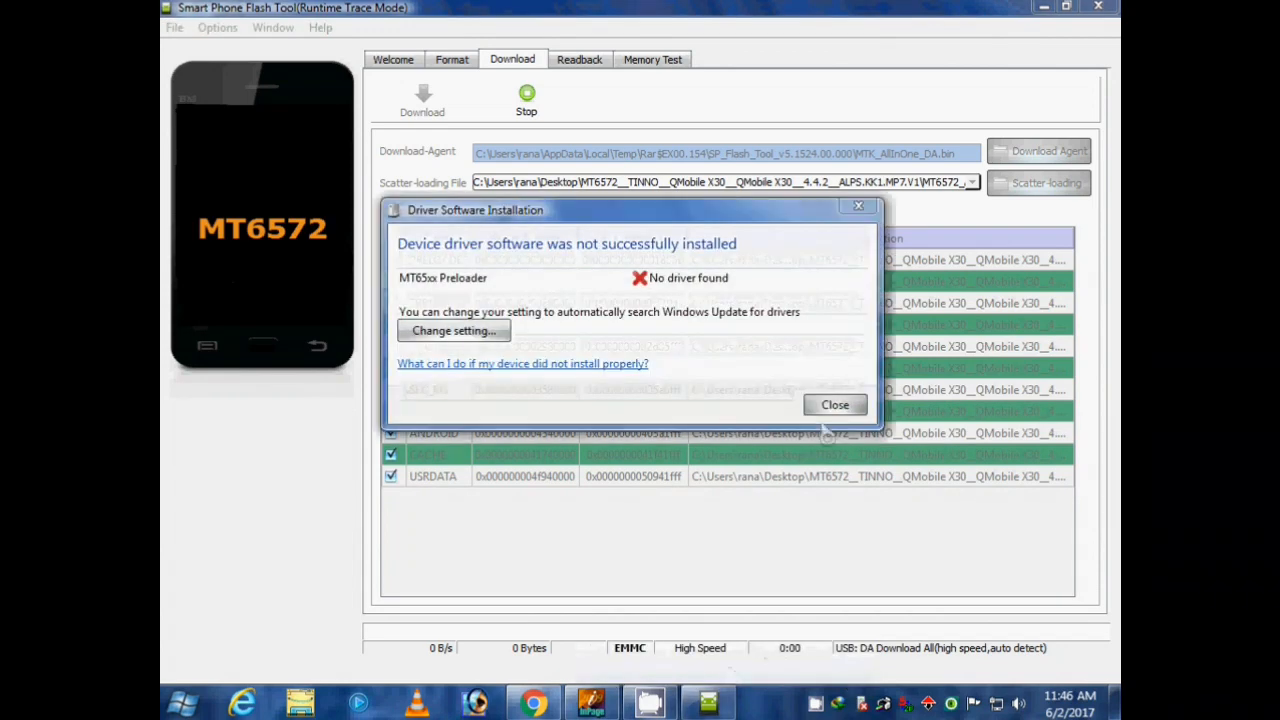
click(834, 404)
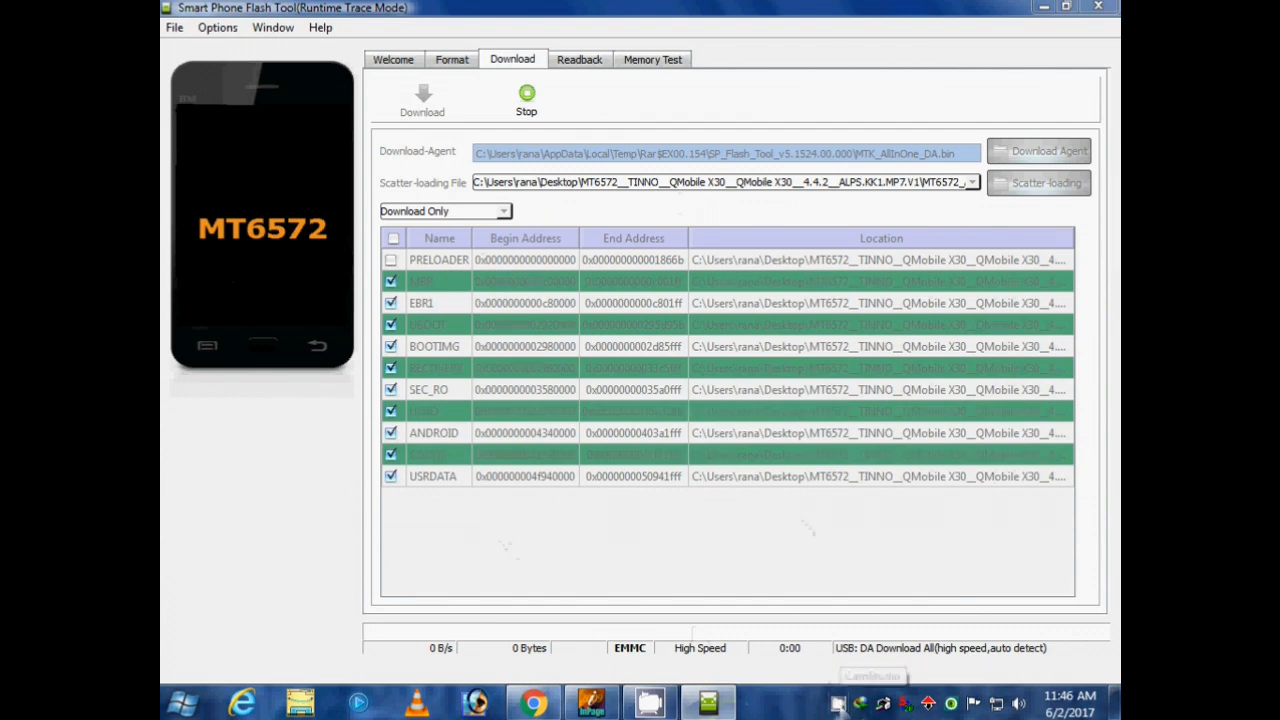
right_click(840, 703)
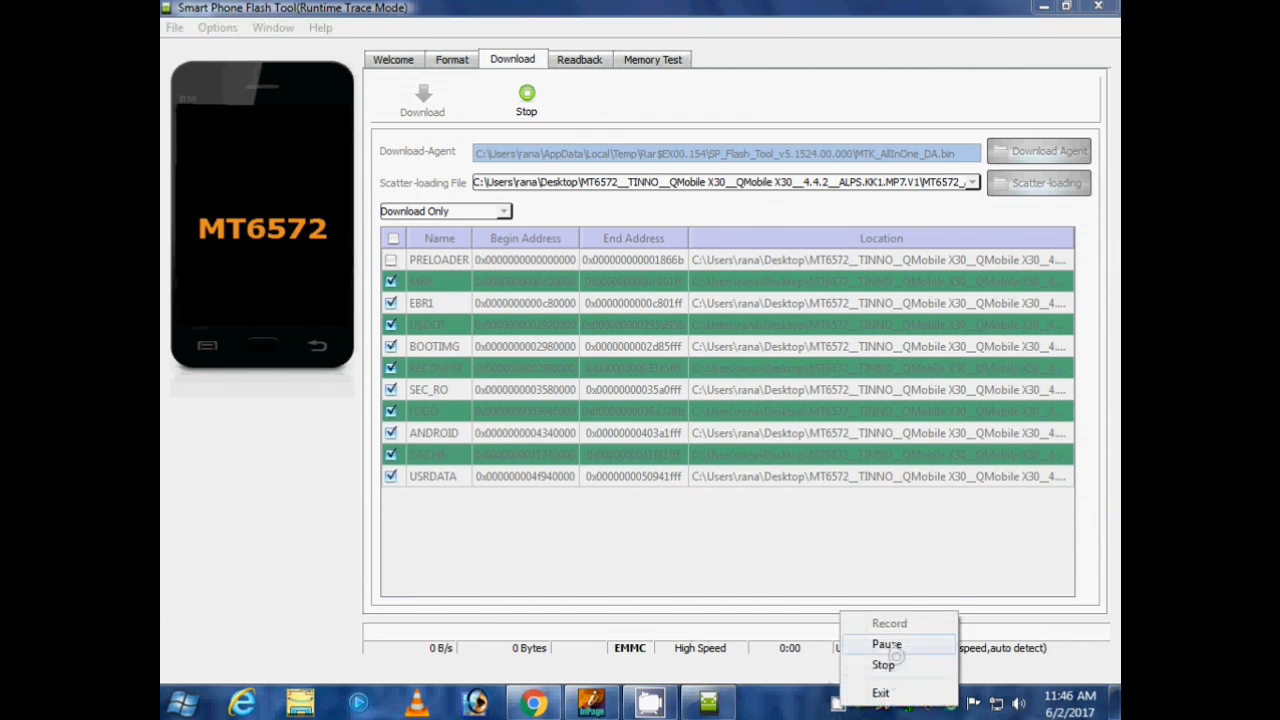
click(893, 662)
click(1042, 606)
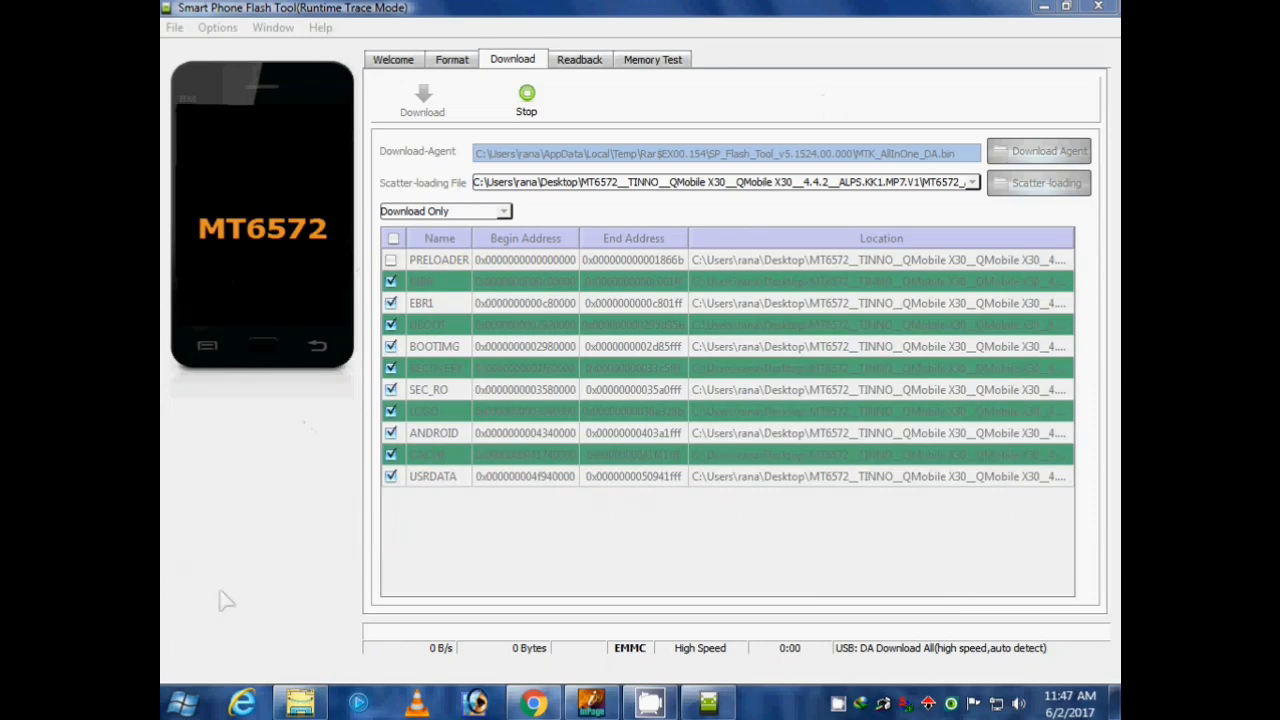
Step: Switch to Windows Explorer and browse the nested SOFTWARE folder on the HD SOFTWARE (K:) drive for the phone's USB driver
click(183, 703)
click(457, 479)
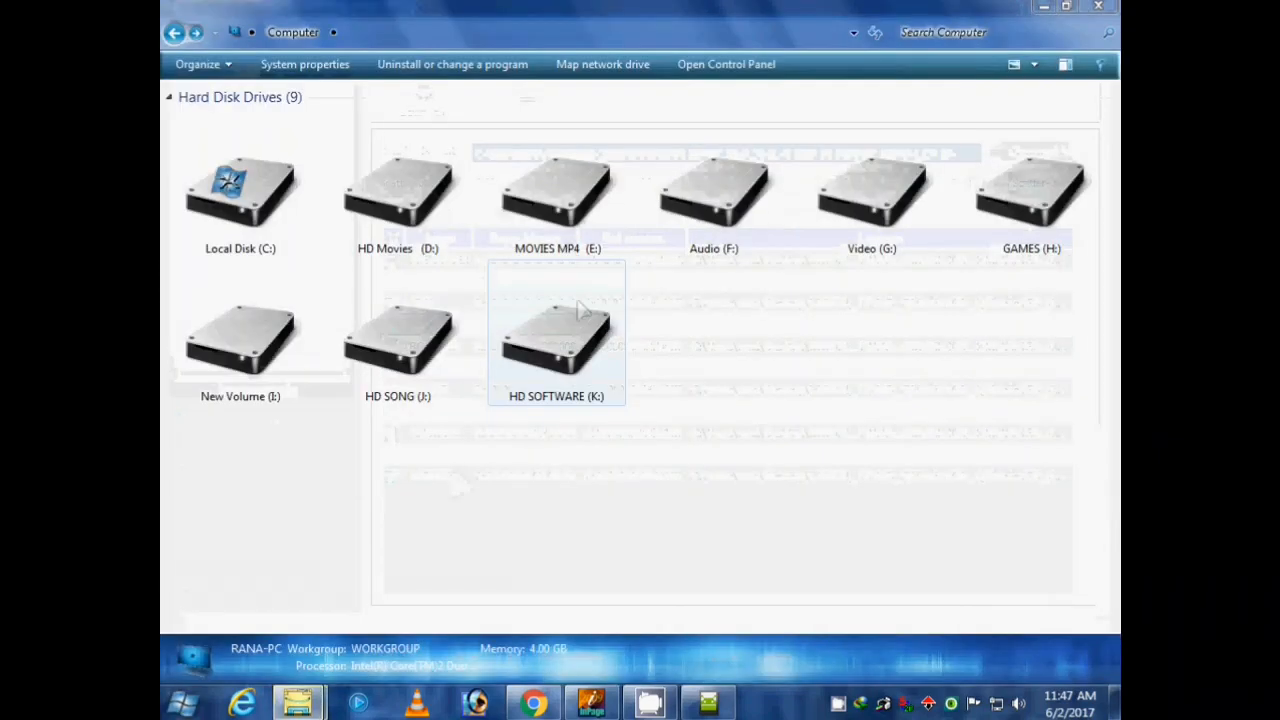
double_click(553, 340)
double_click(431, 140)
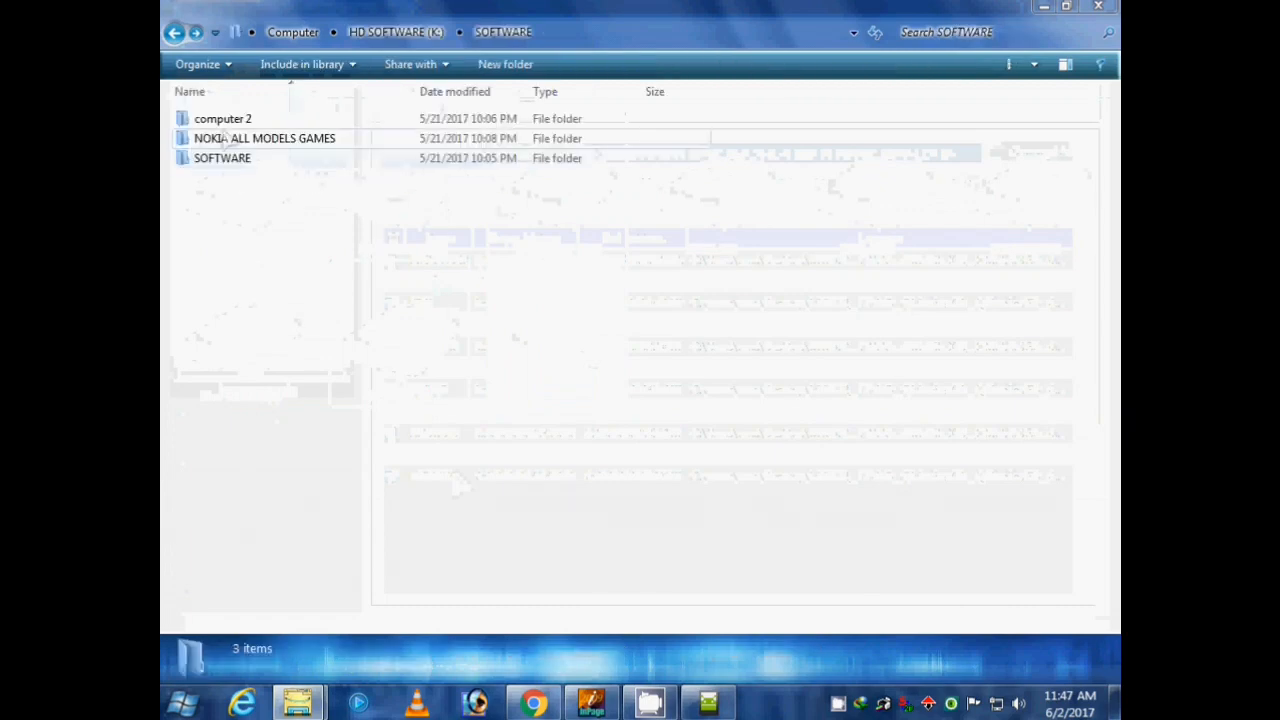
double_click(214, 157)
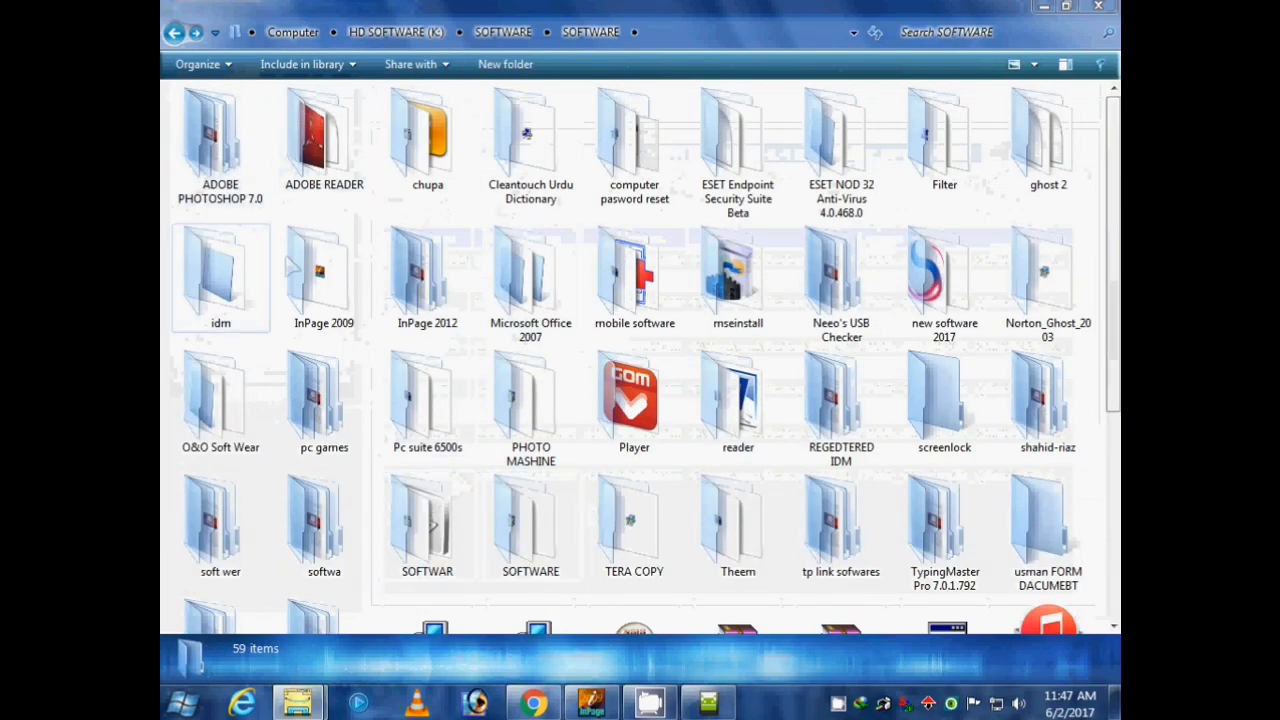
scroll(840, 620, down, 3)
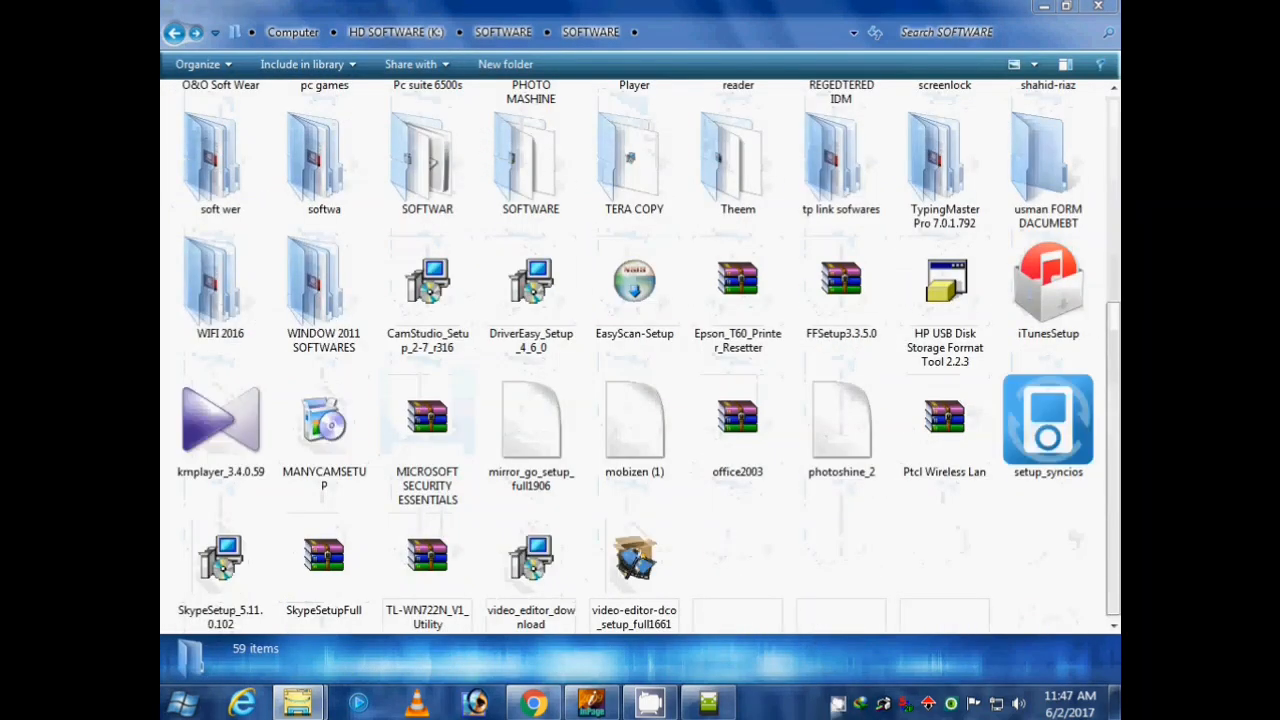
right_click(838, 703)
click(882, 666)
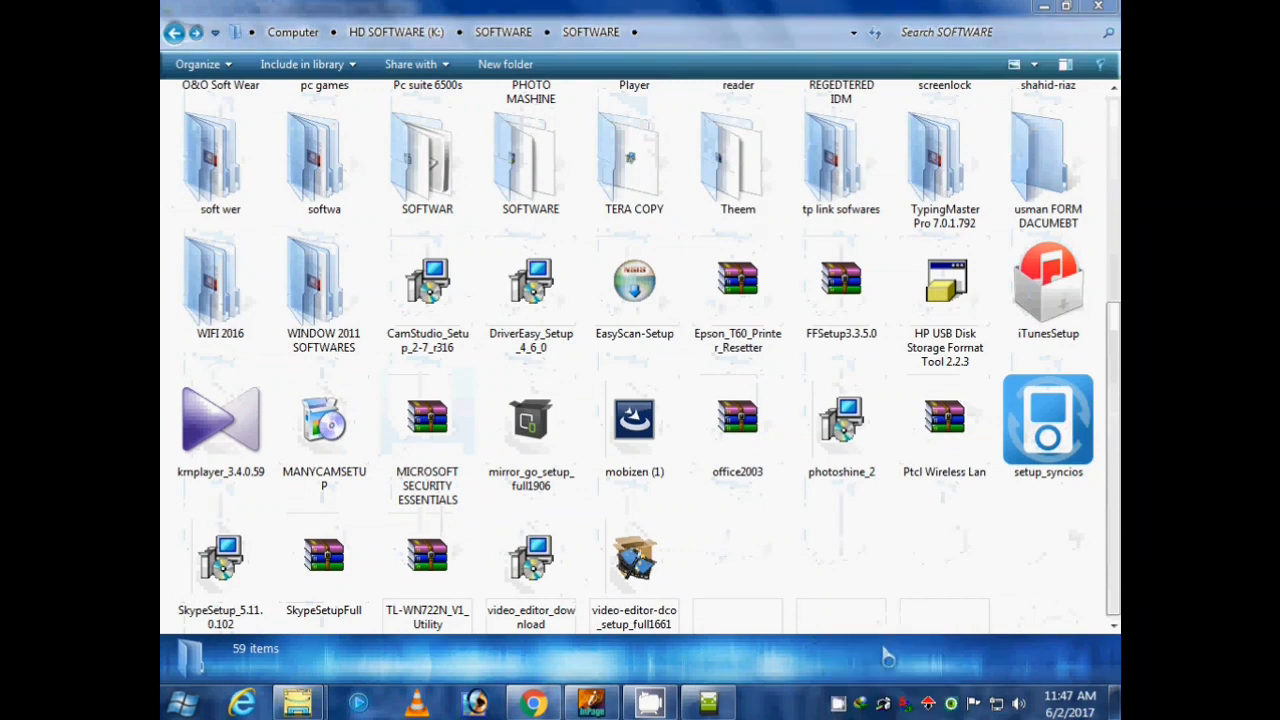
double_click(839, 704)
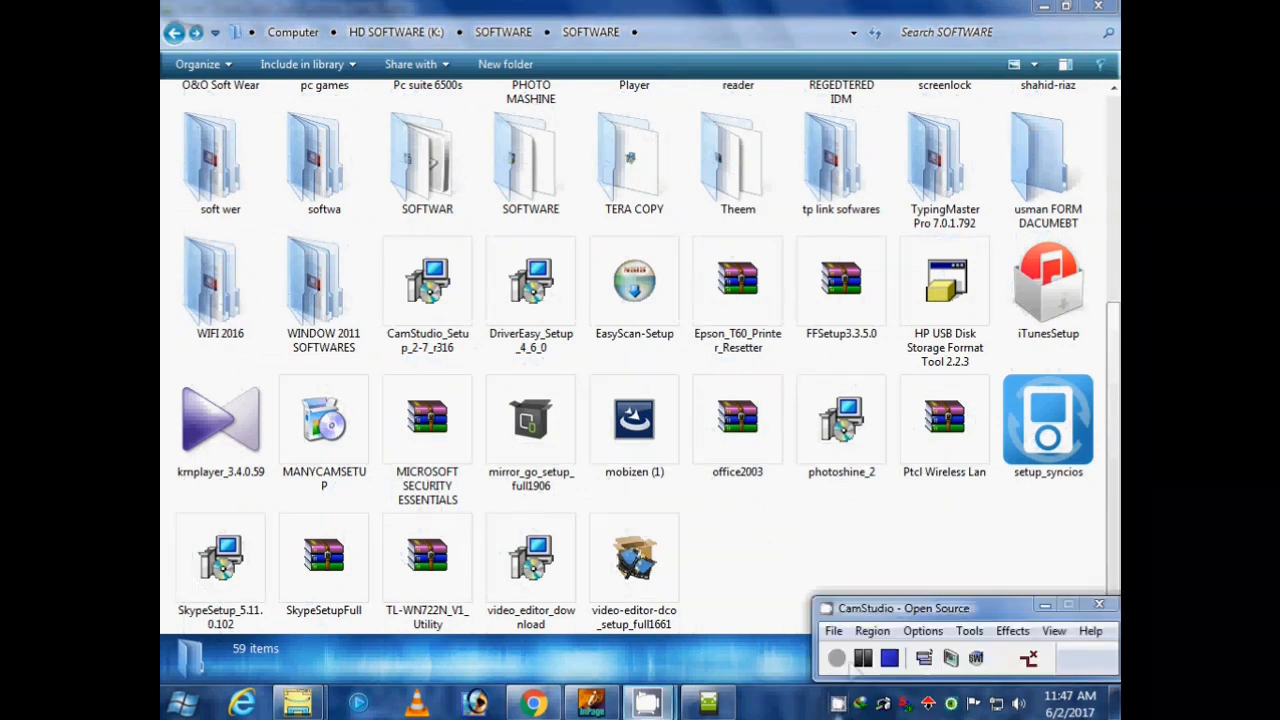
click(864, 662)
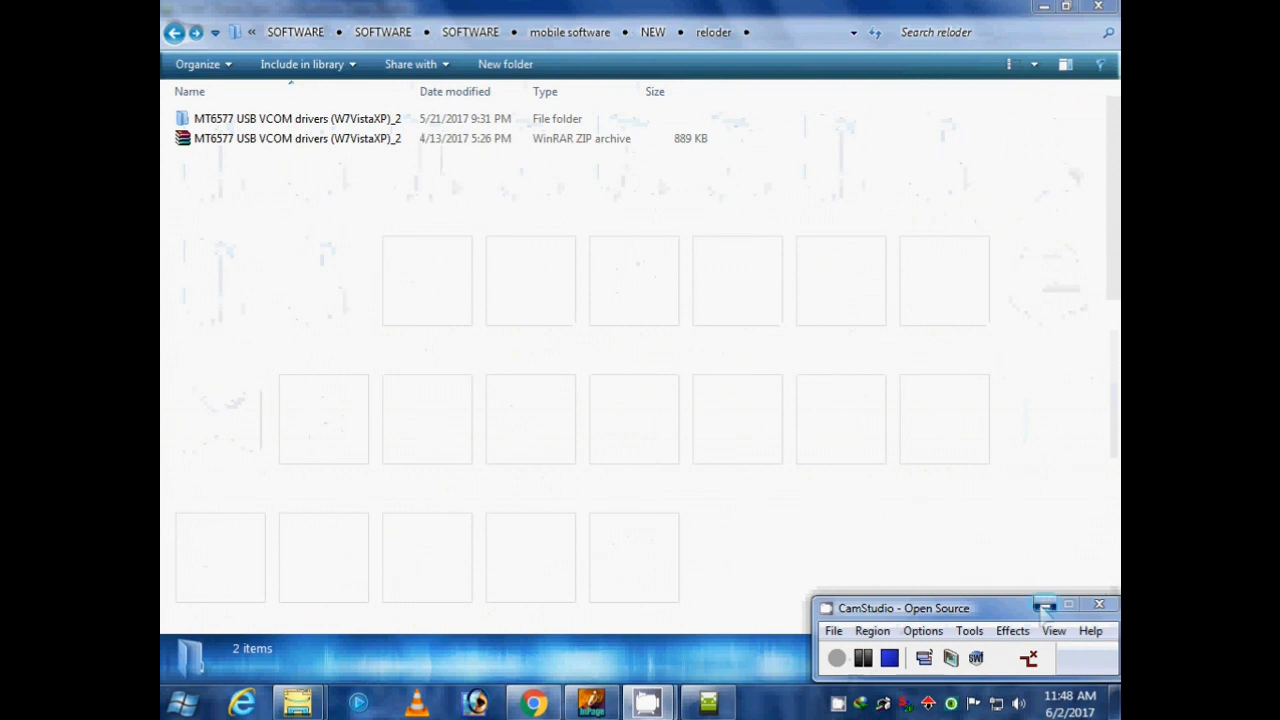
click(1044, 605)
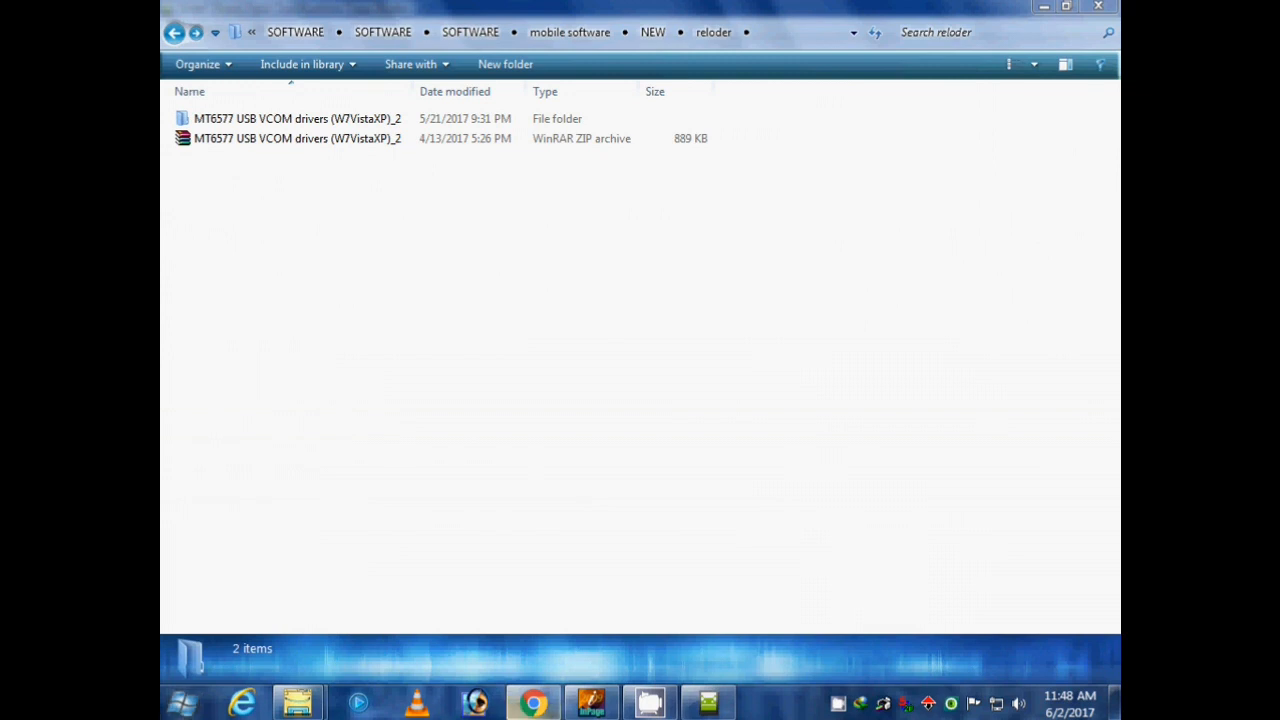
click(708, 703)
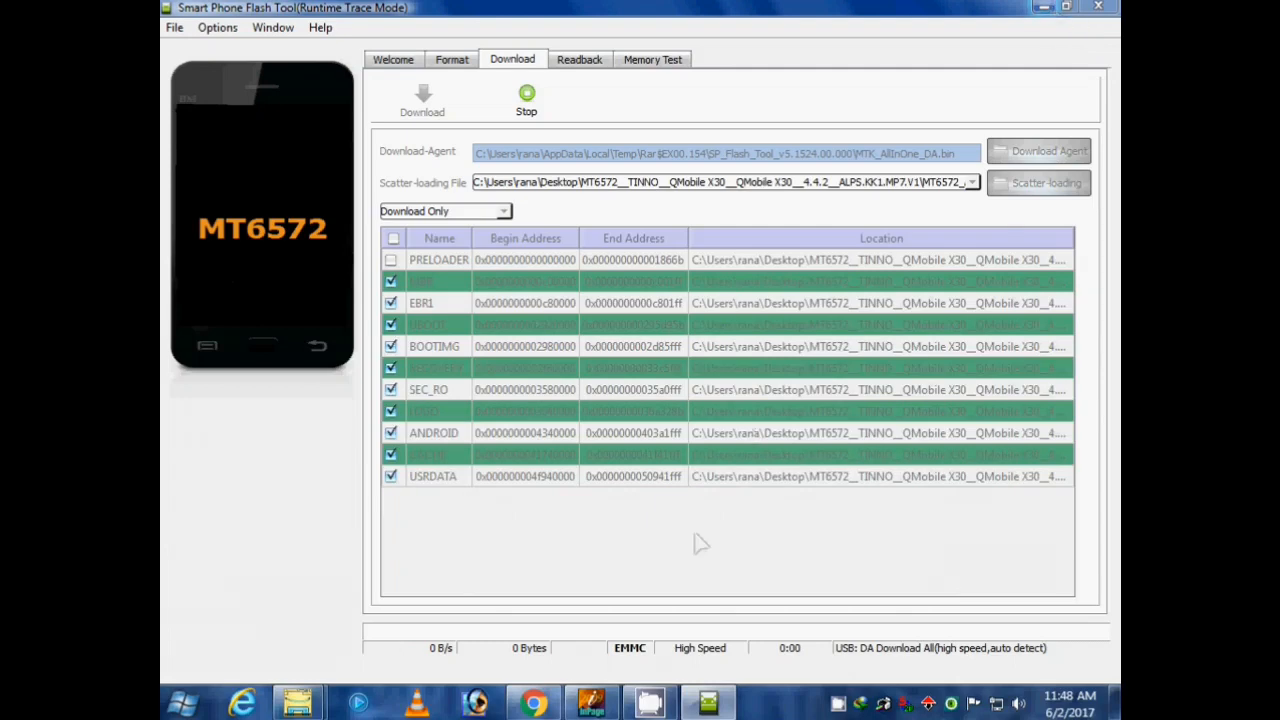
click(1043, 7)
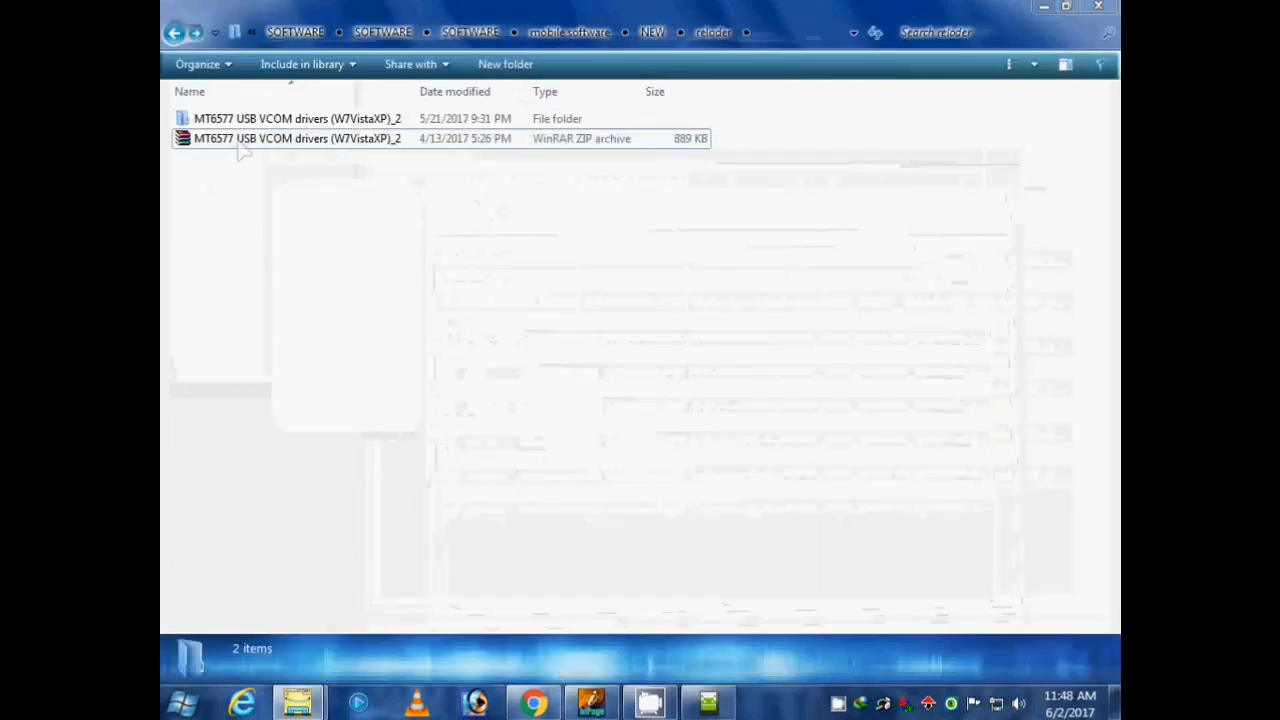
Step: Run InstallDriver.exe from the Driver folder of the MT6577 USB VCOM drivers ZIP archive and install the unverified driver anyway
double_click(240, 139)
double_click(220, 172)
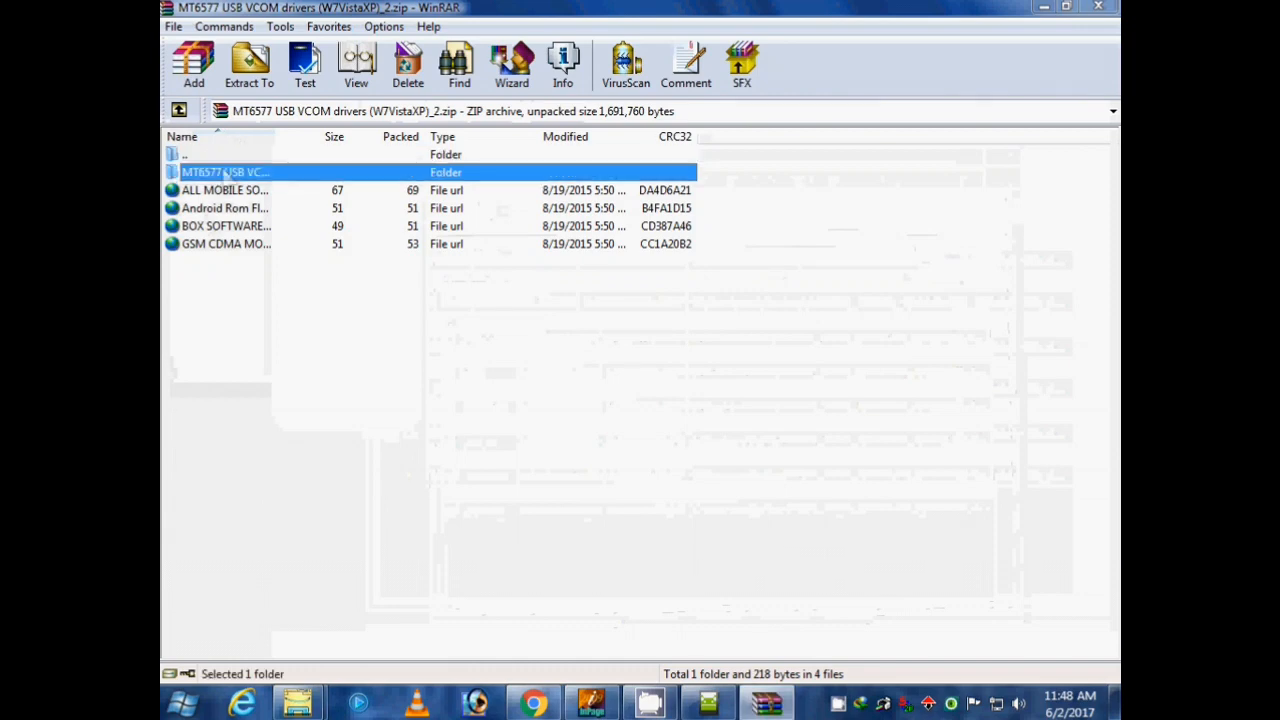
double_click(198, 190)
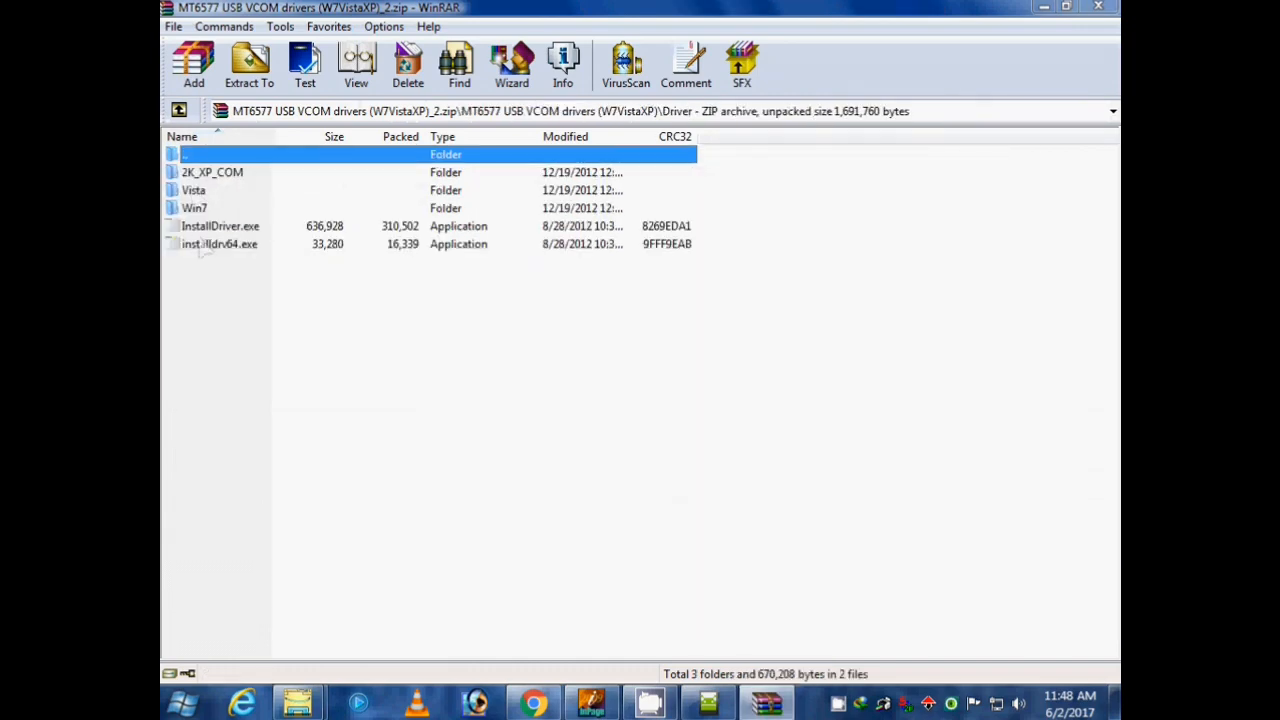
double_click(218, 228)
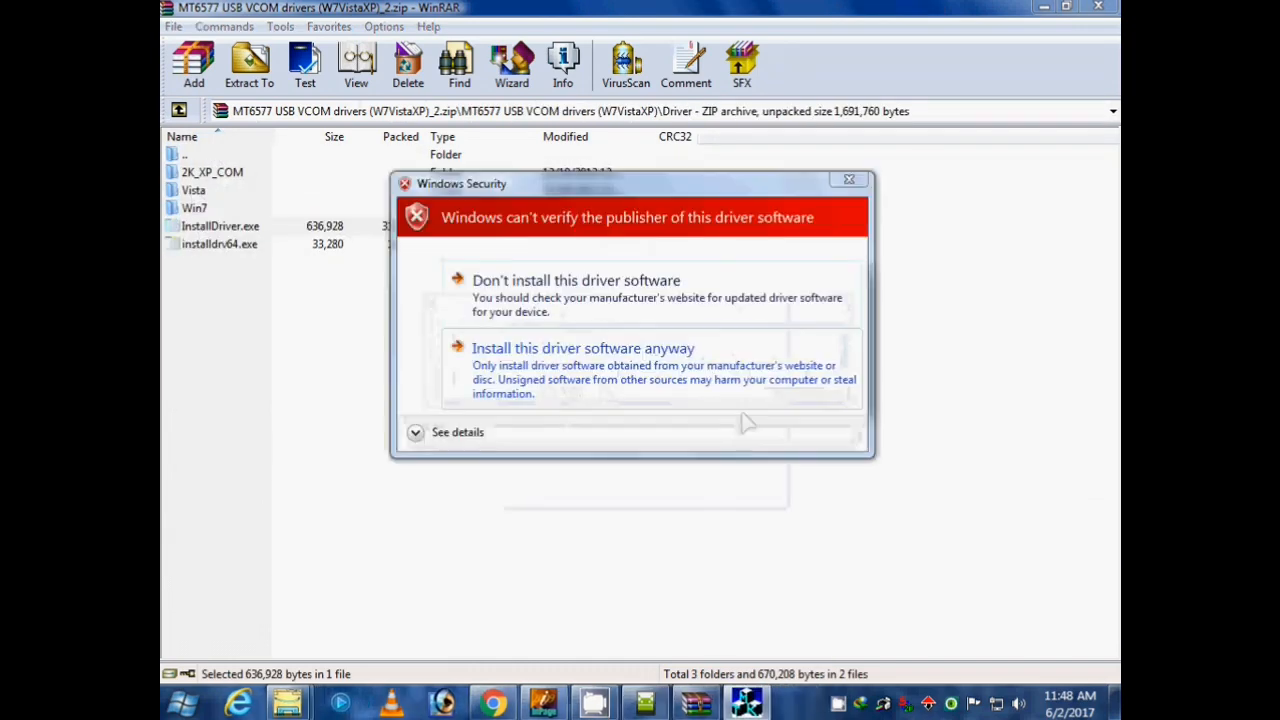
click(524, 374)
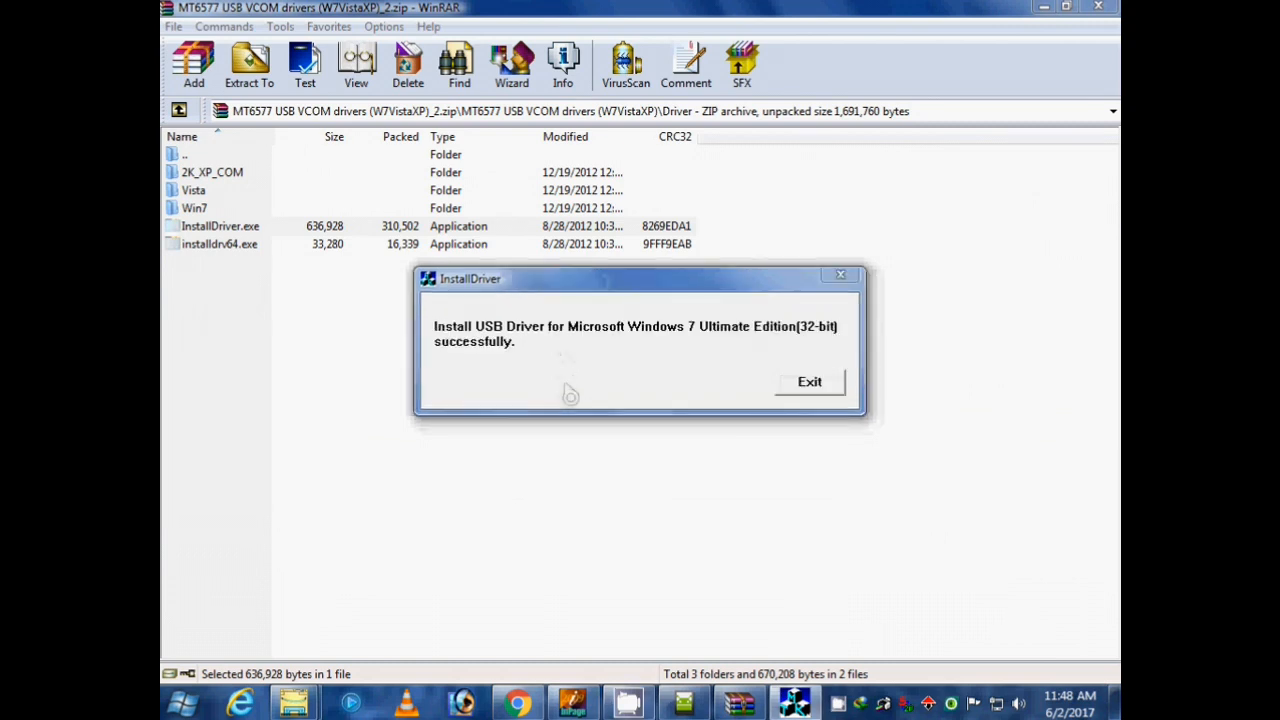
click(808, 384)
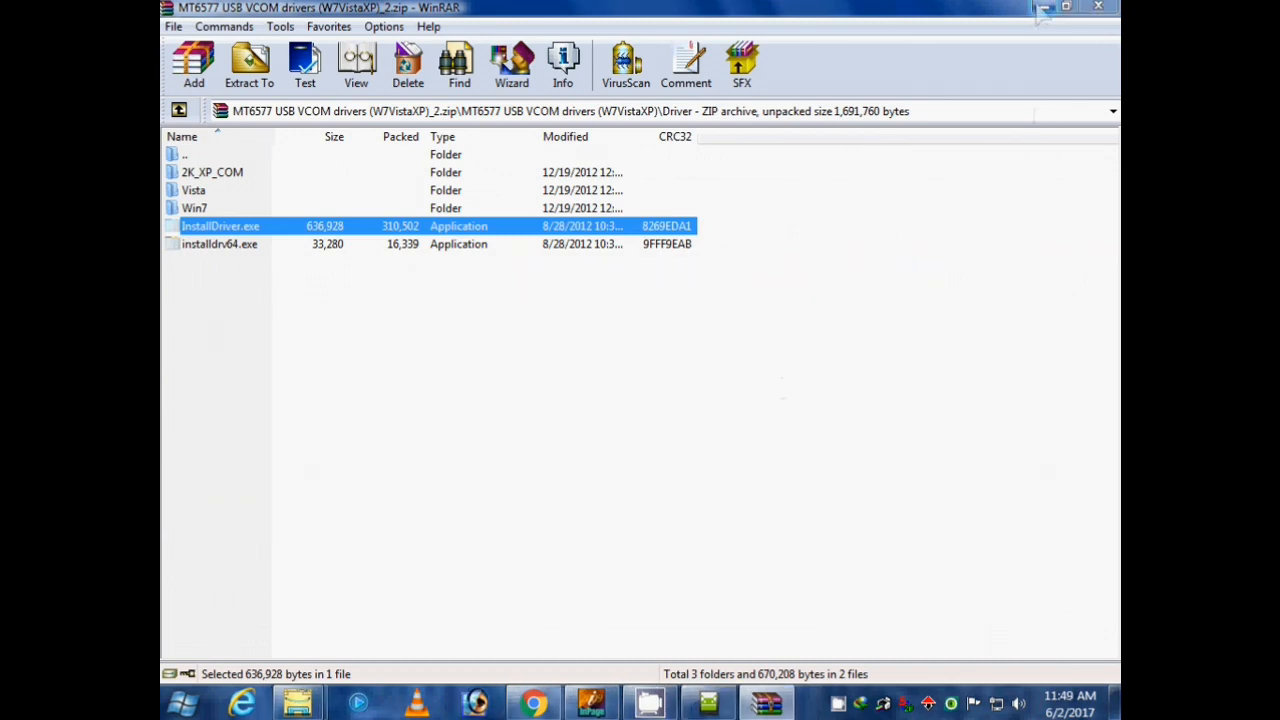
Step: Clear the driver archive and folder windows away to return to the desktop
click(1099, 7)
click(1044, 7)
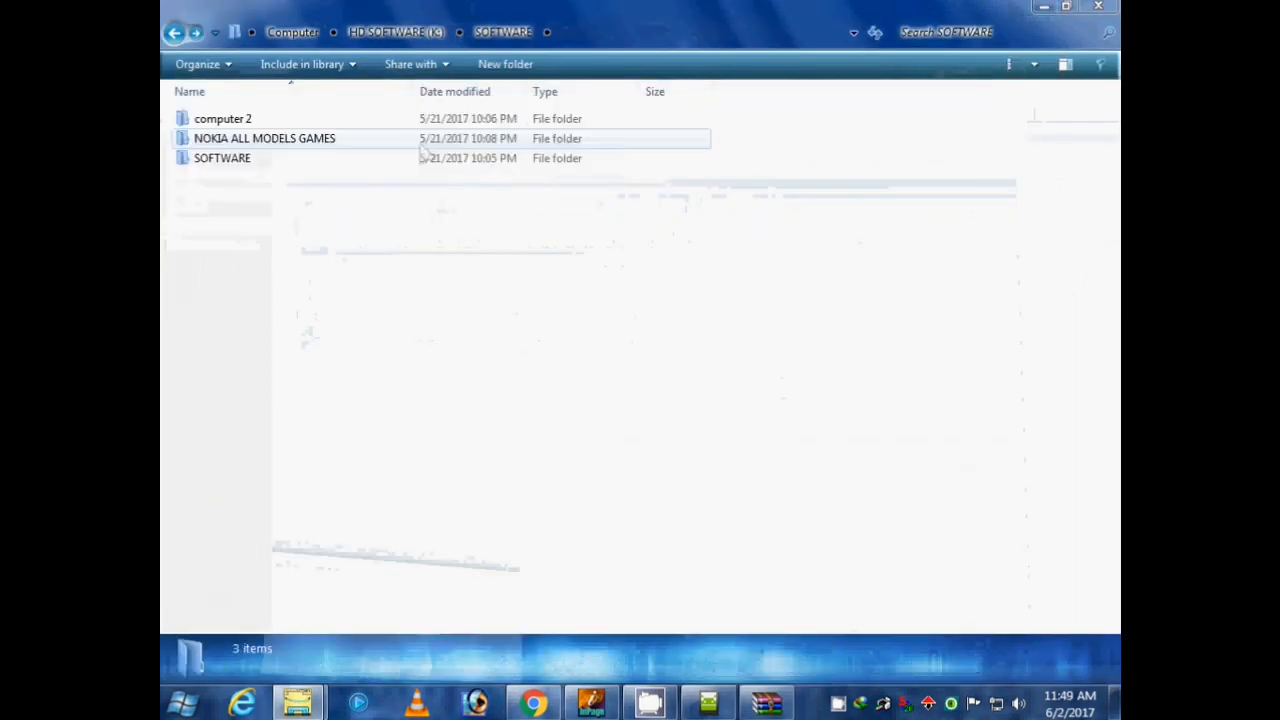
click(1101, 5)
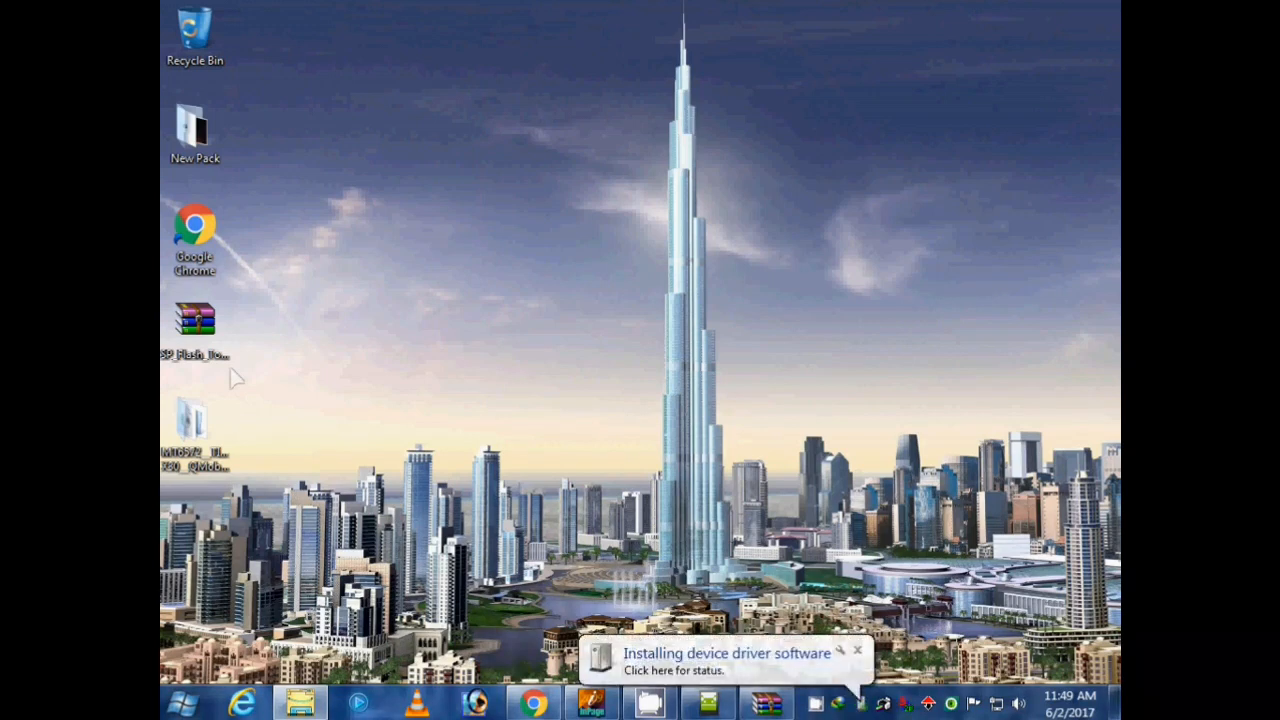
Step: Check the reconnected phone's driver installation status, close it and switch back to Smart Phone Flash Tool to follow the flashing
click(617, 655)
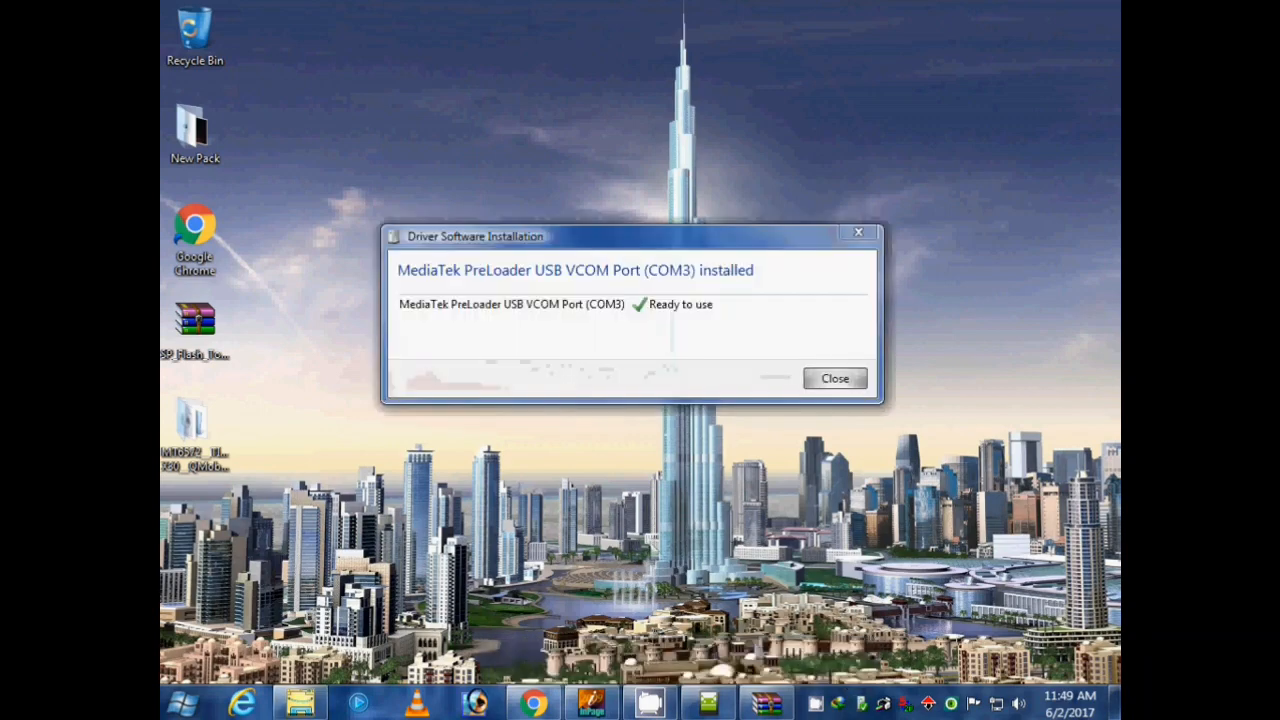
click(832, 366)
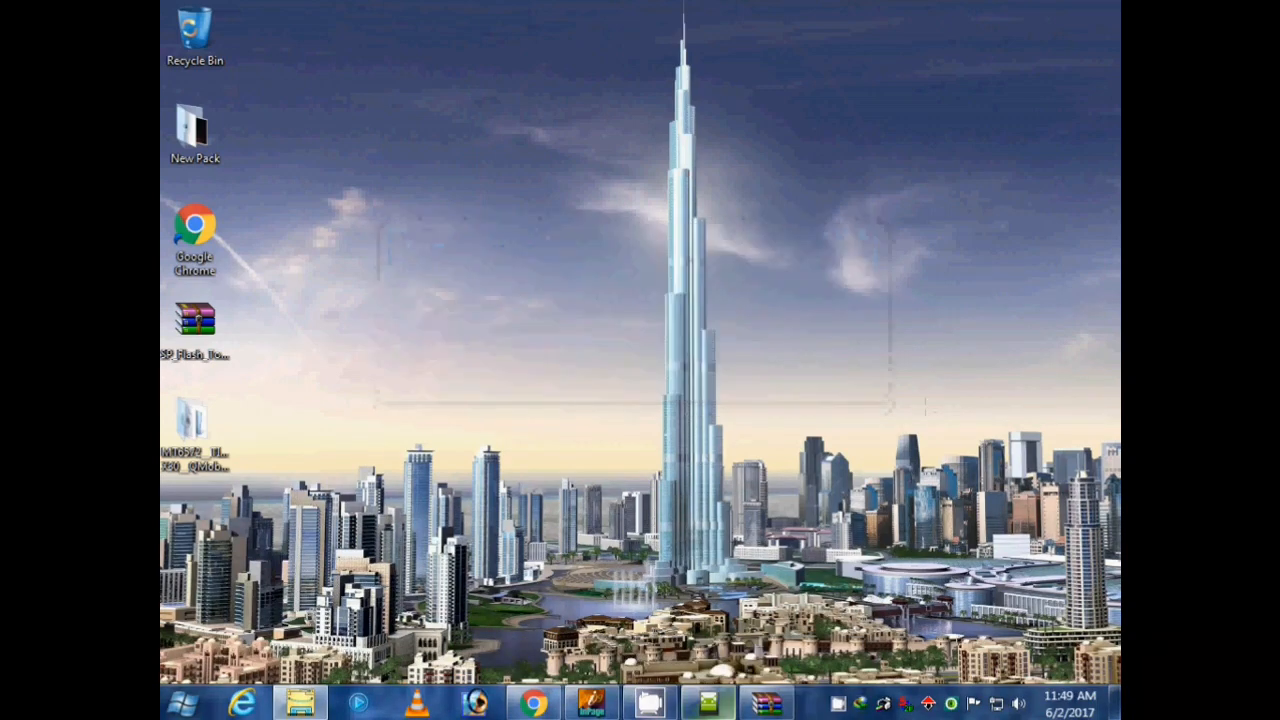
click(720, 695)
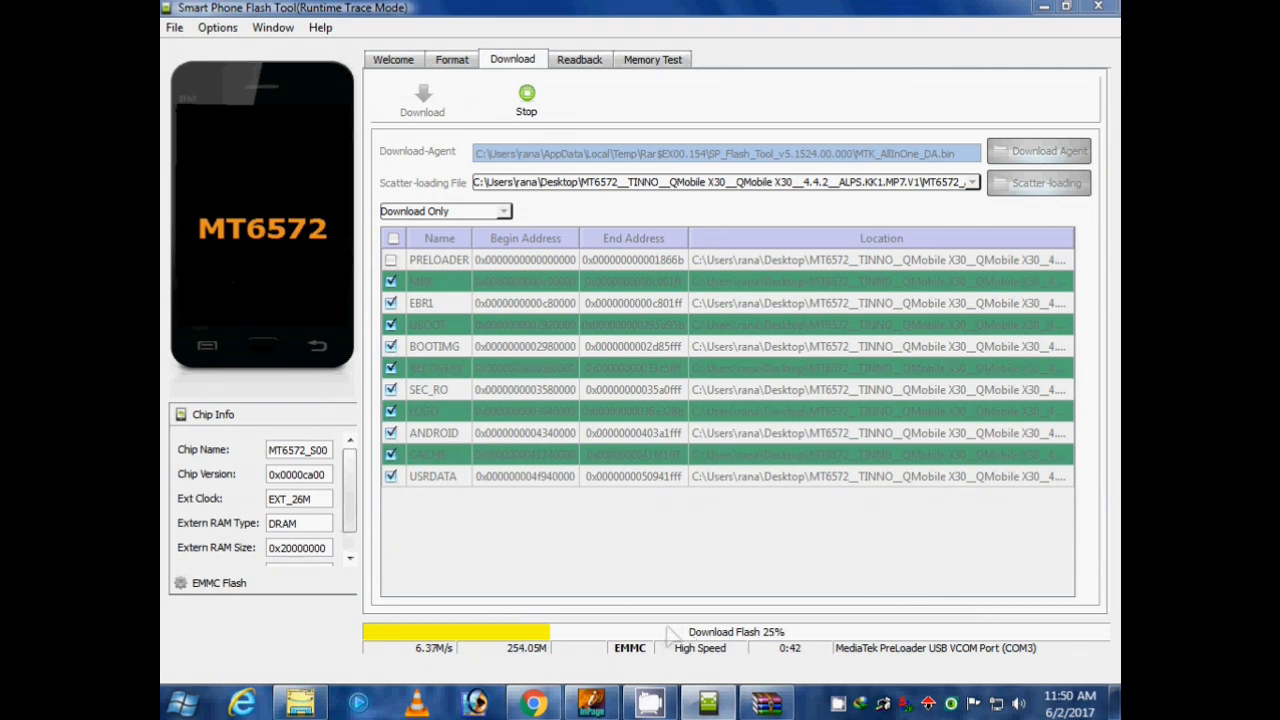
click(840, 706)
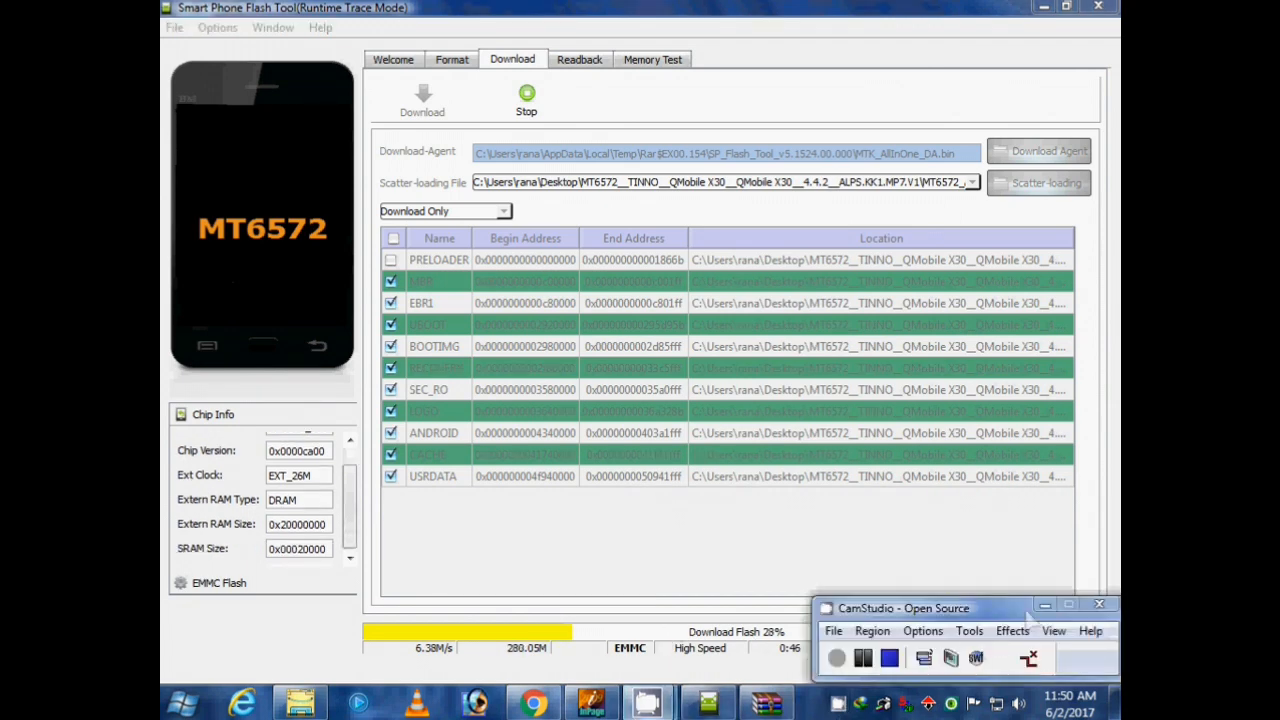
click(1047, 610)
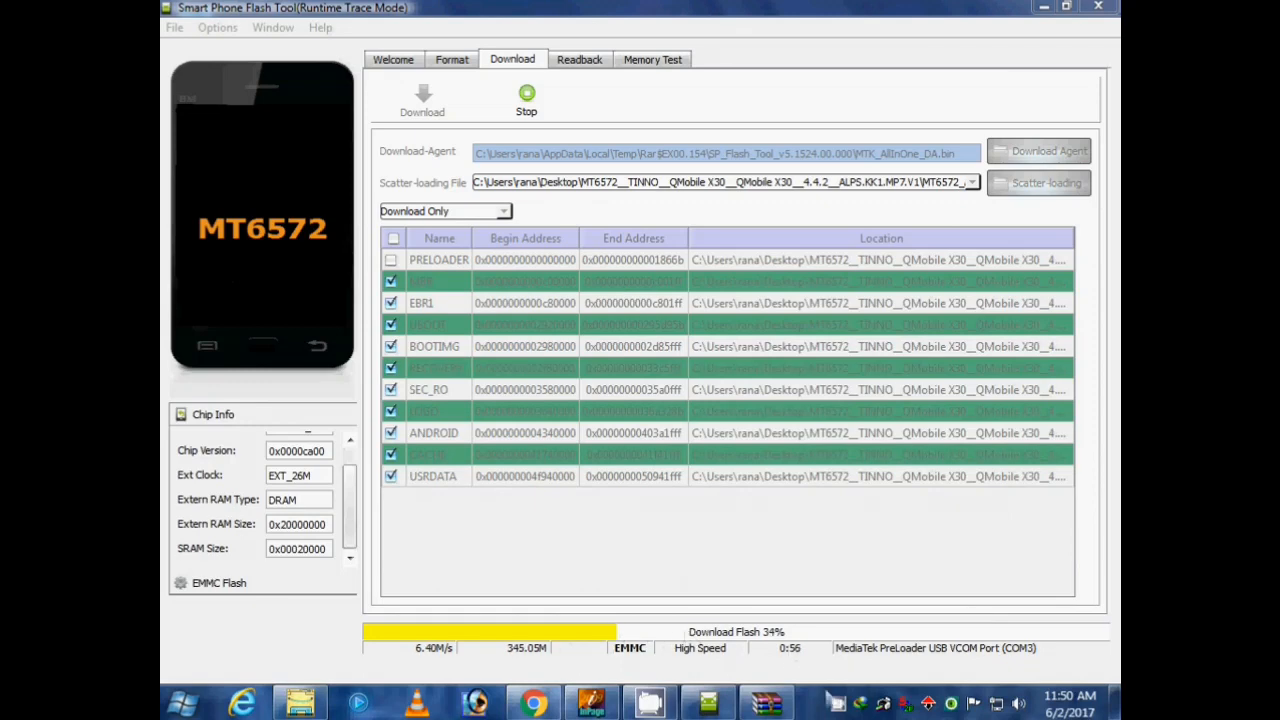
right_click(838, 703)
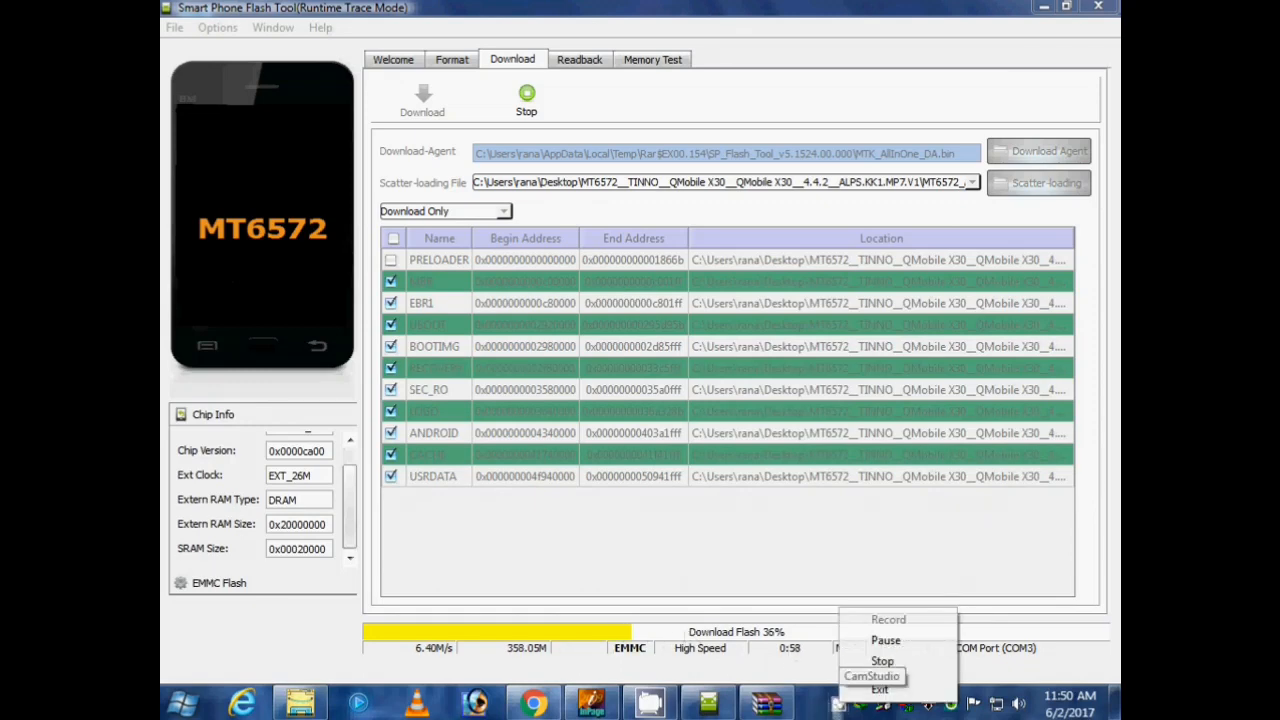
click(838, 703)
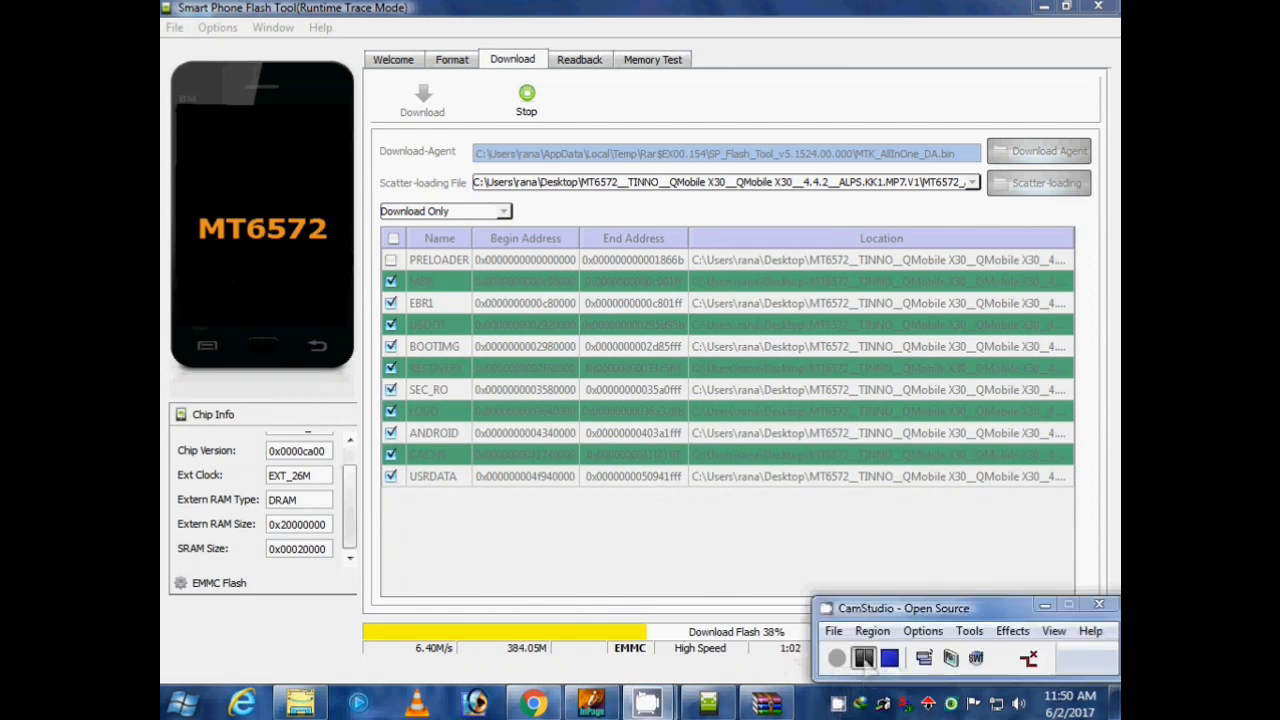
click(786, 658)
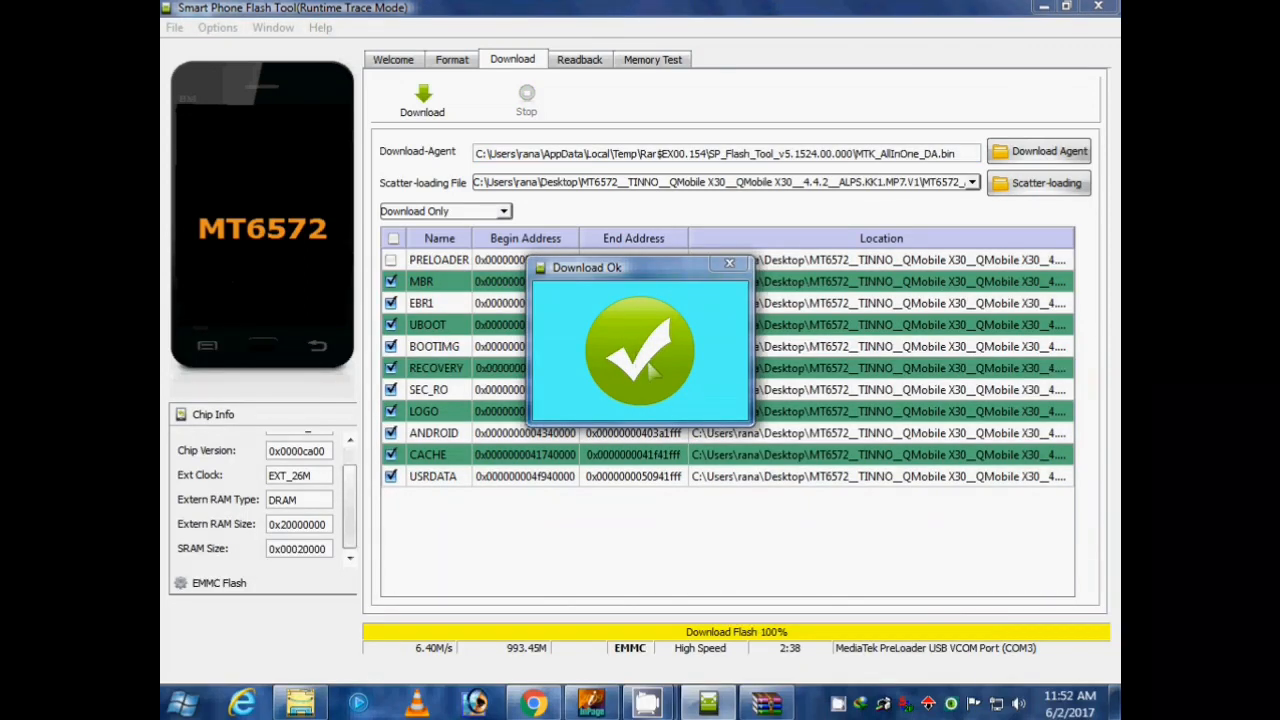
mouse_move(795, 706)
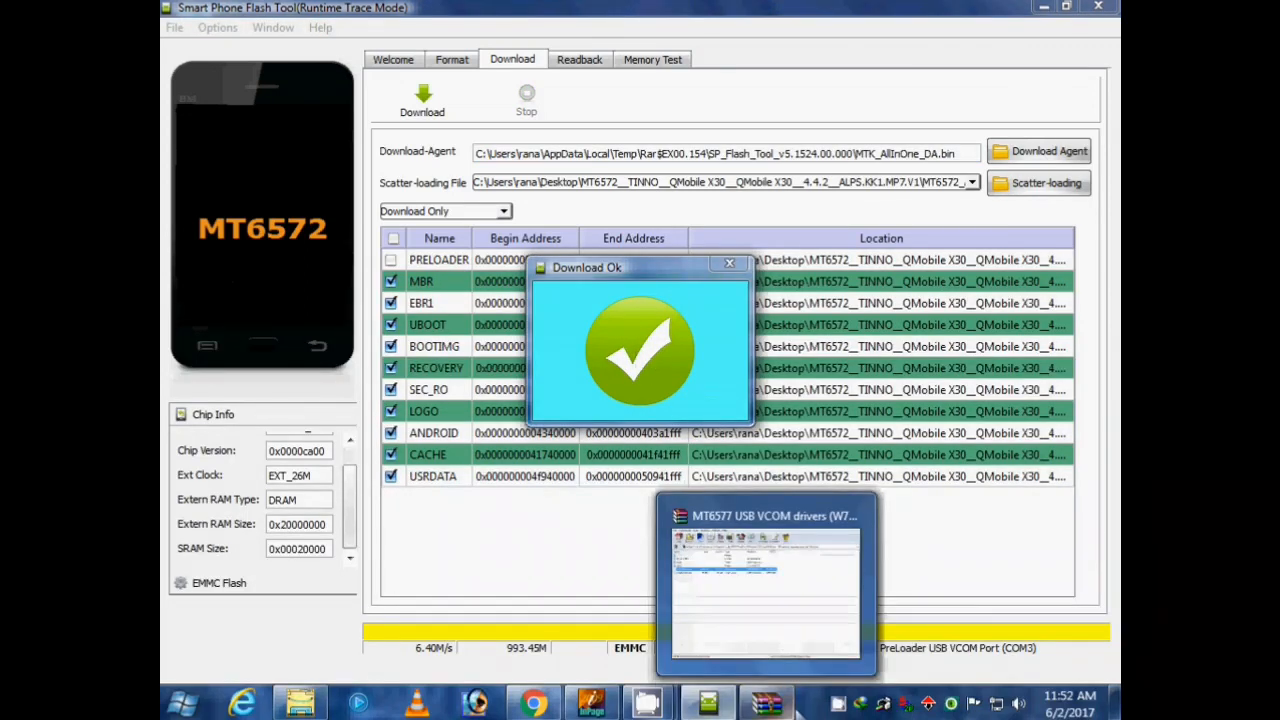